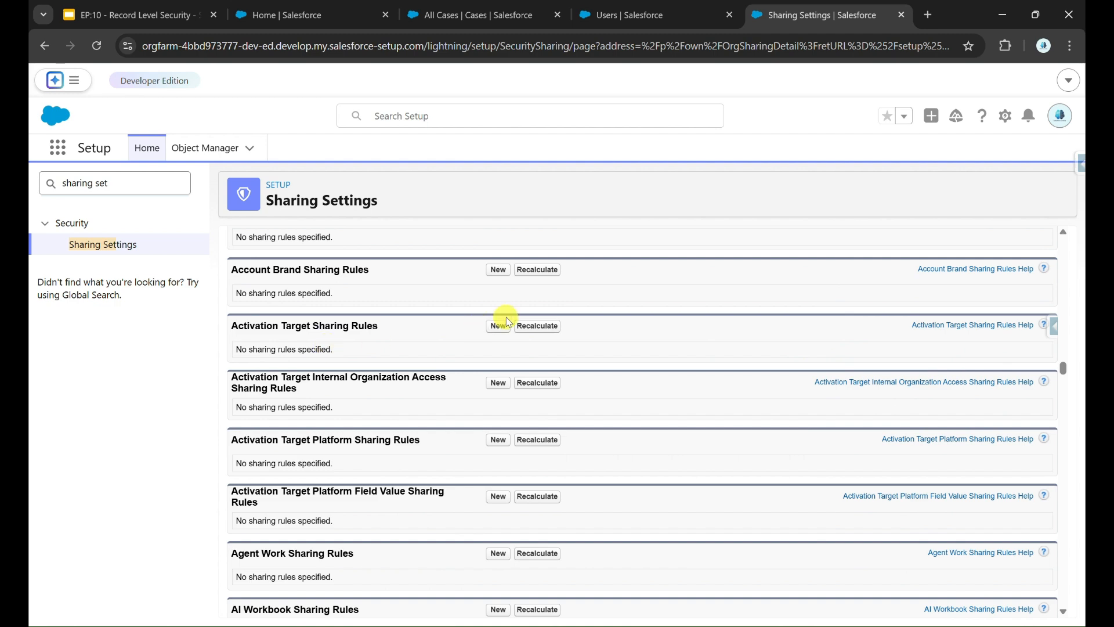
# - Find the Case Sharing Rules section in Sharing Settings and start a new case sharing rule
pyautogui.hotkey('ctrl', 'f')
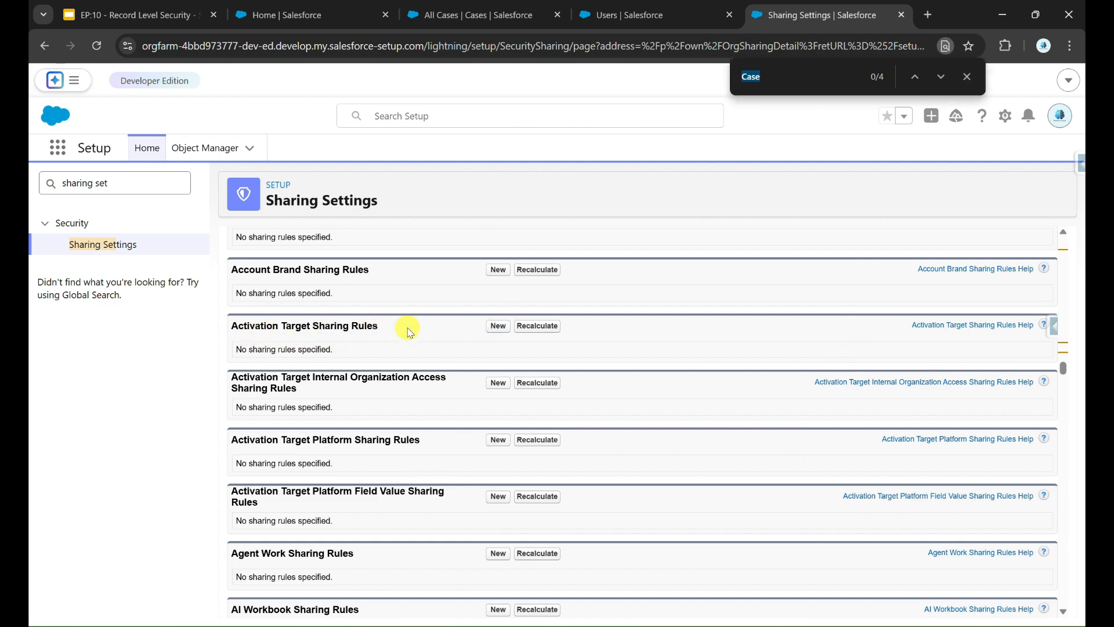
pyautogui.write('Cases')
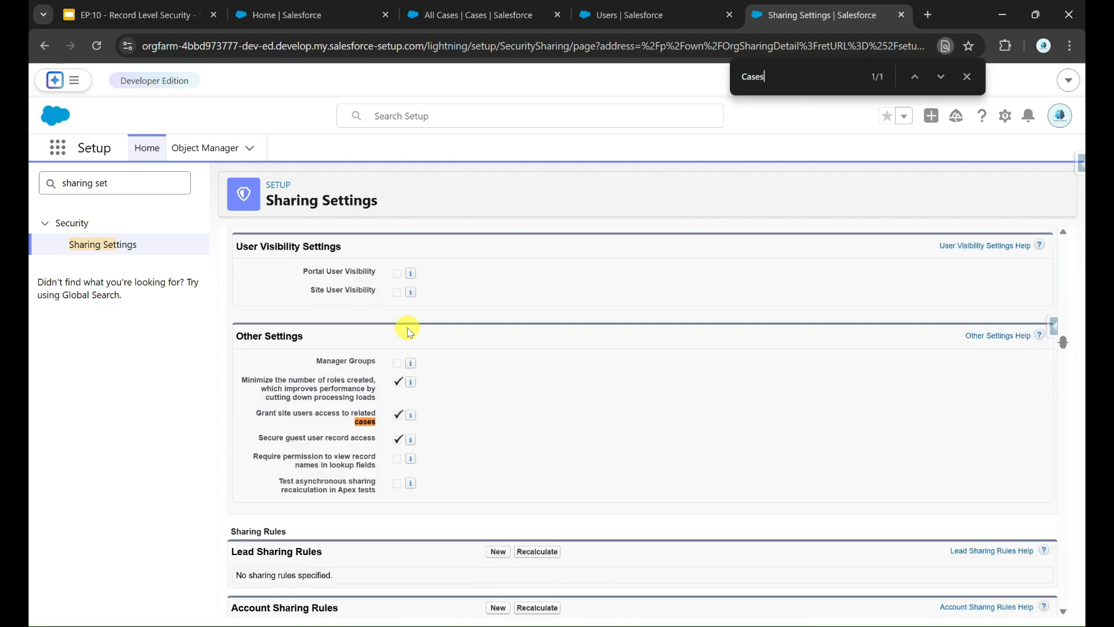
pyautogui.press('Return')
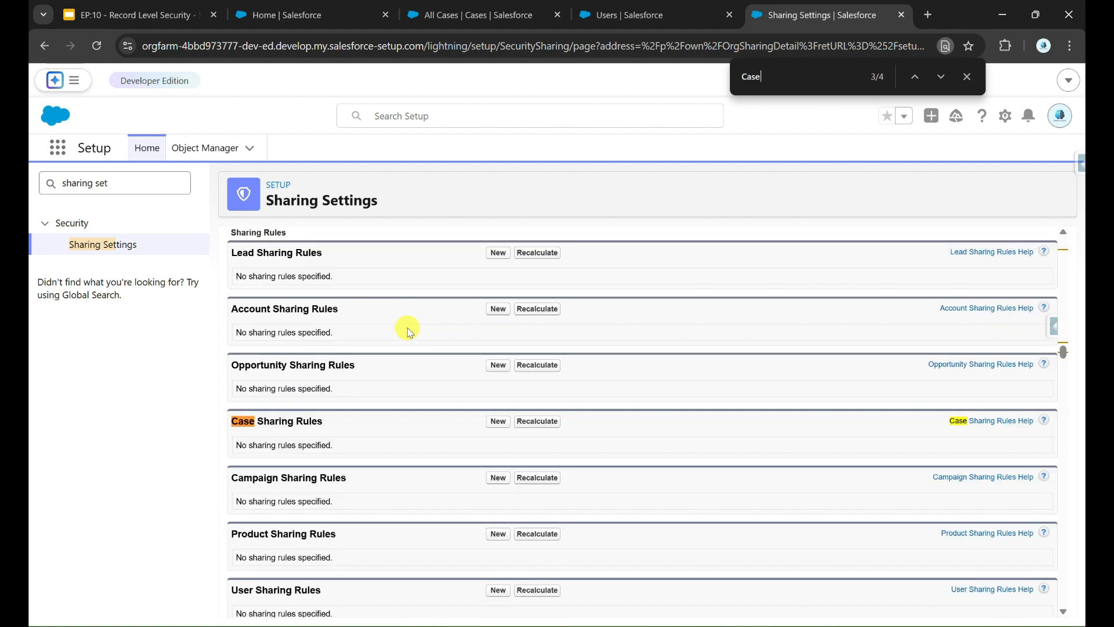
pyautogui.moveTo(324, 422); pyautogui.dragTo(264, 426)
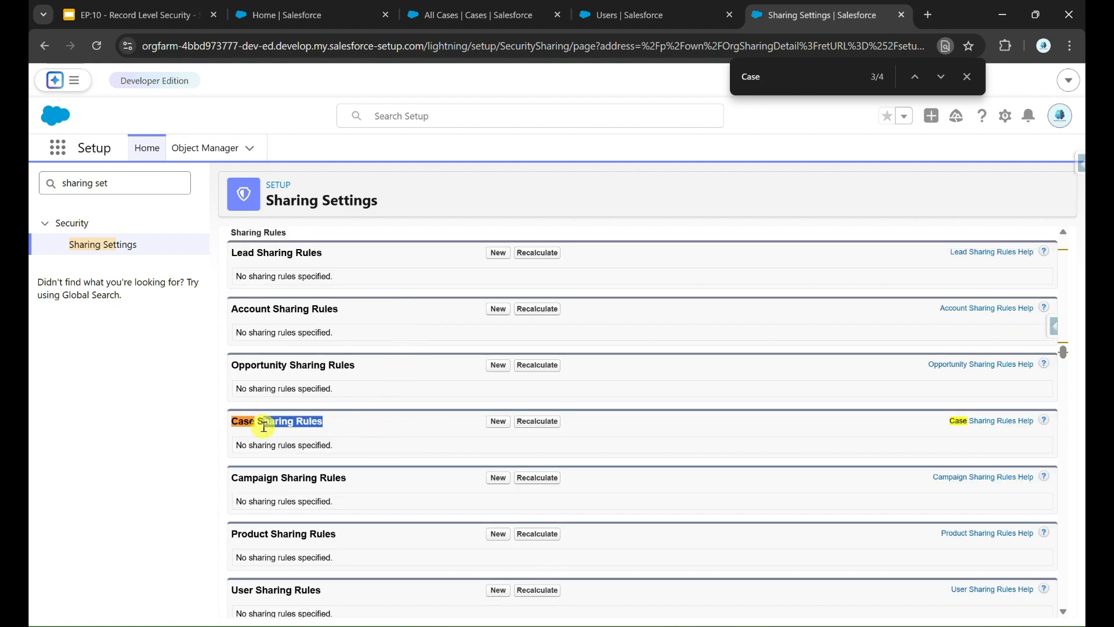
pyautogui.click(364, 433)
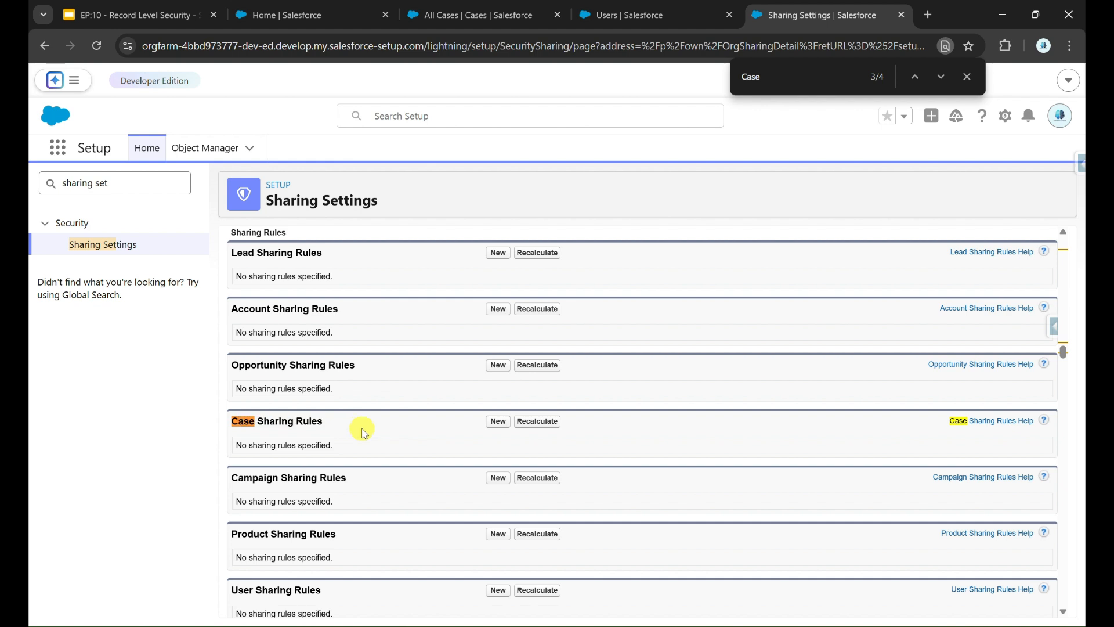
pyautogui.click(496, 427)
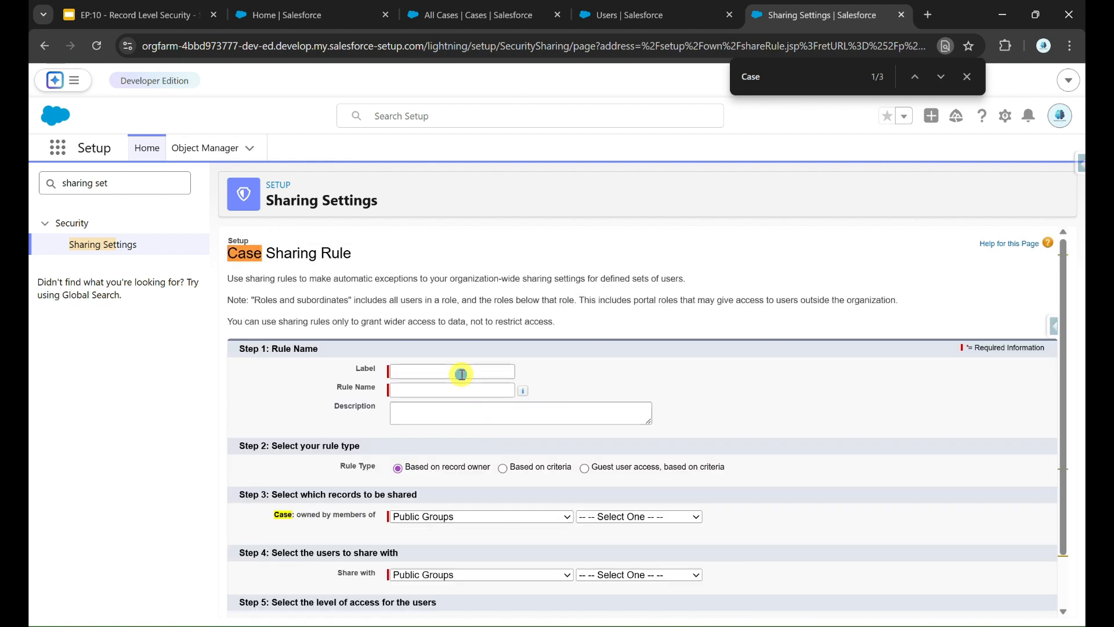
# - Check the requirement slide and label the case sharing rule "Admin Manager Sharing", letting the rule name fill in from the label
pyautogui.click(462, 374)
pyautogui.click(124, 13)
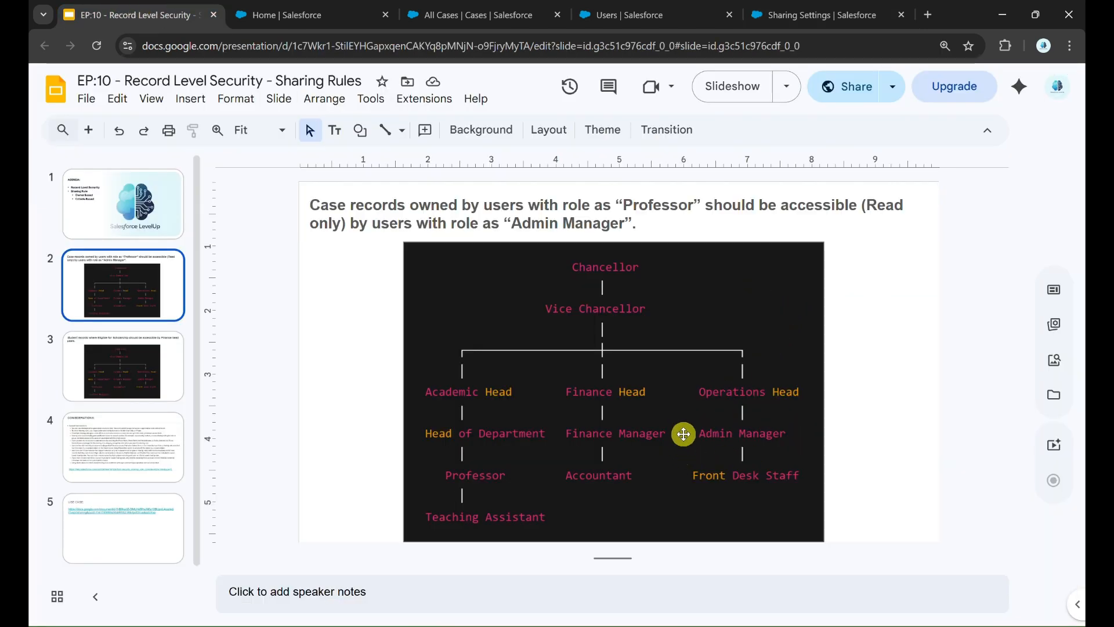
pyautogui.click(837, 5)
pyautogui.write('Admin Manager Sharing')
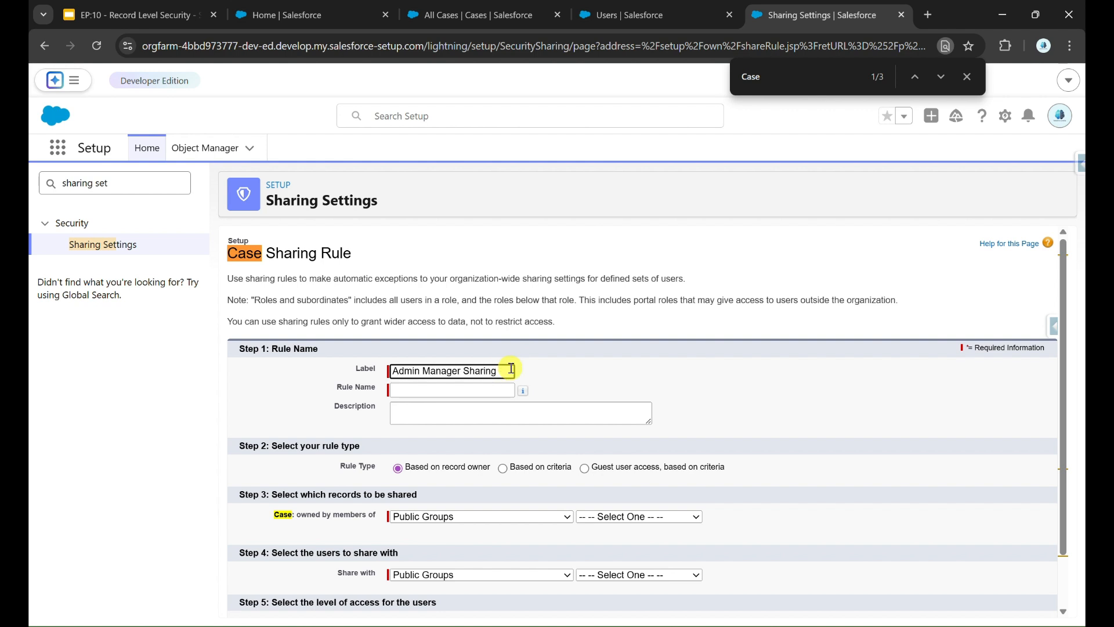
pyautogui.click(578, 437)
pyautogui.scroll(-1, 578, 437)
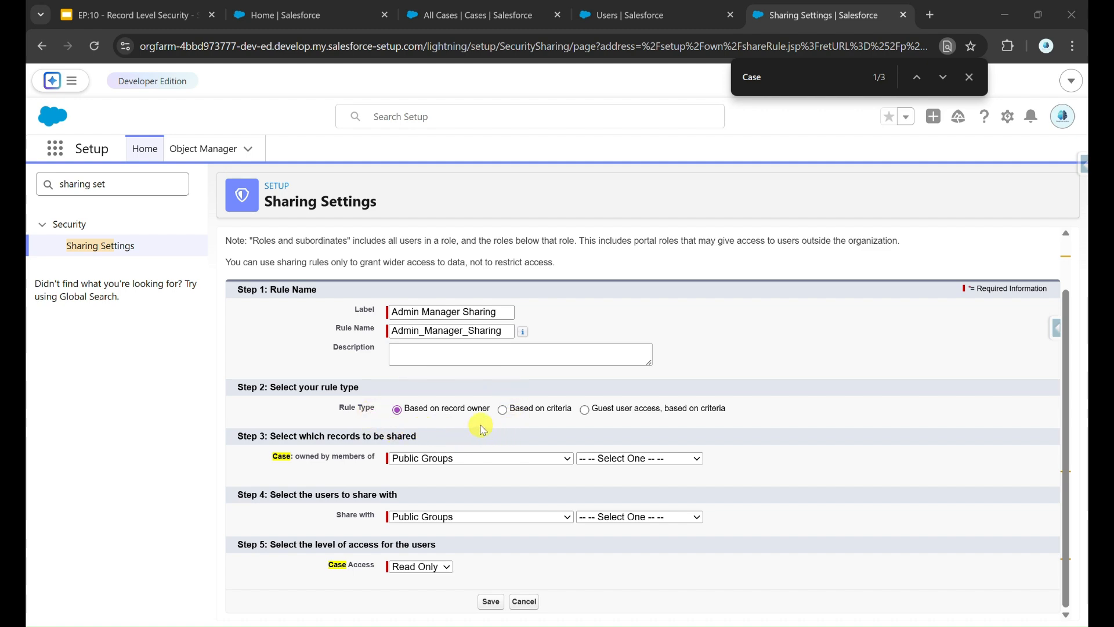
# - Review the role hierarchy slide and set the rule to share cases owned by members of the Professor role
pyautogui.click(118, 14)
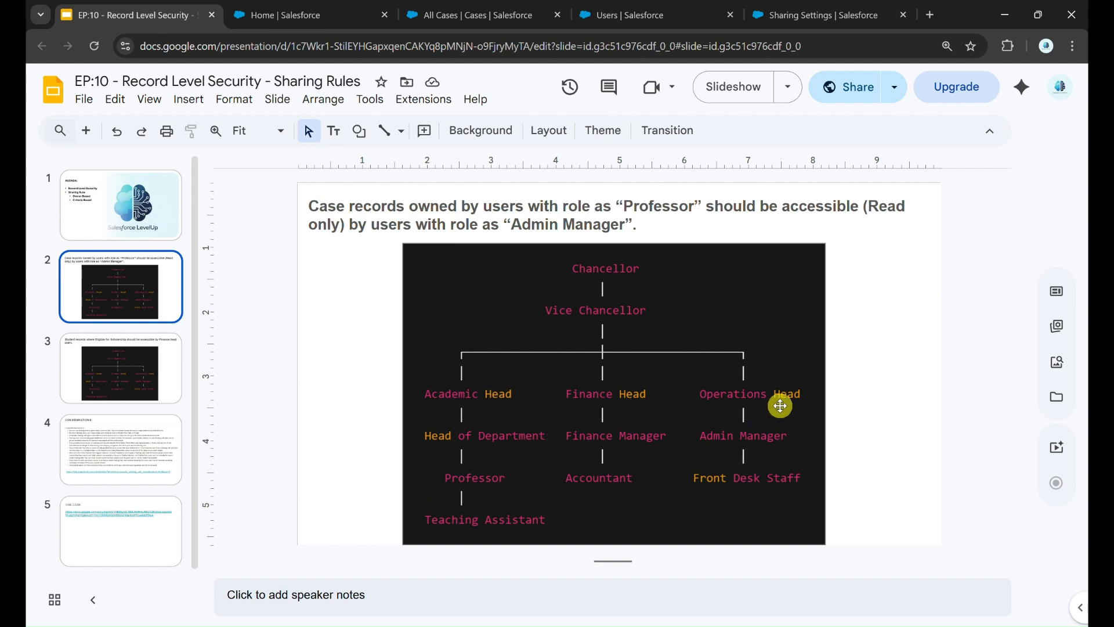
pyautogui.click(846, 11)
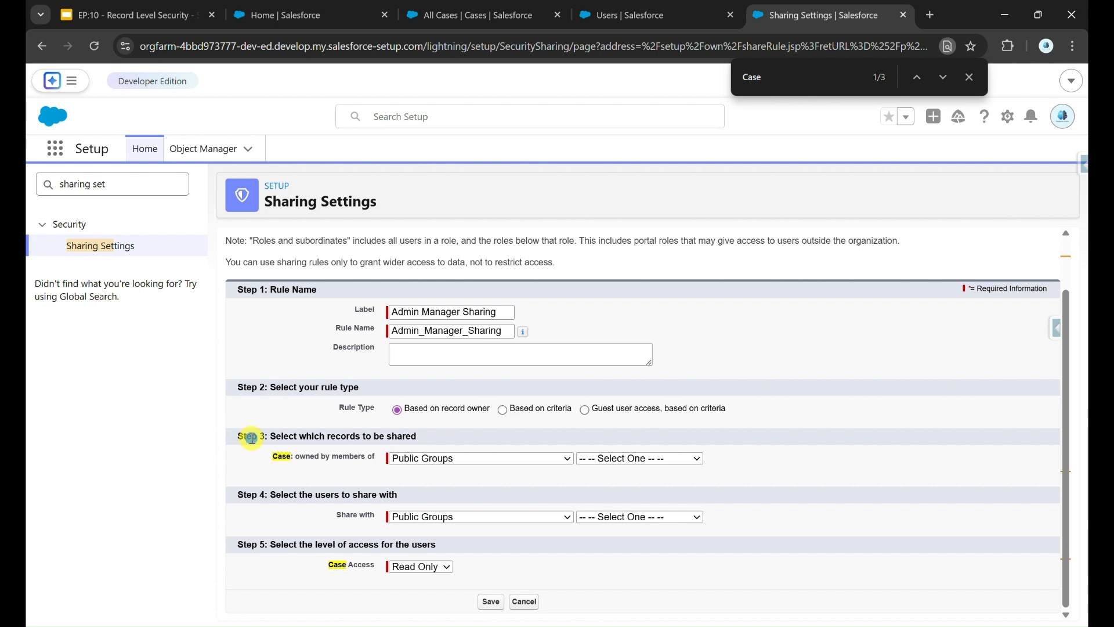
pyautogui.moveTo(251, 438); pyautogui.dragTo(410, 439)
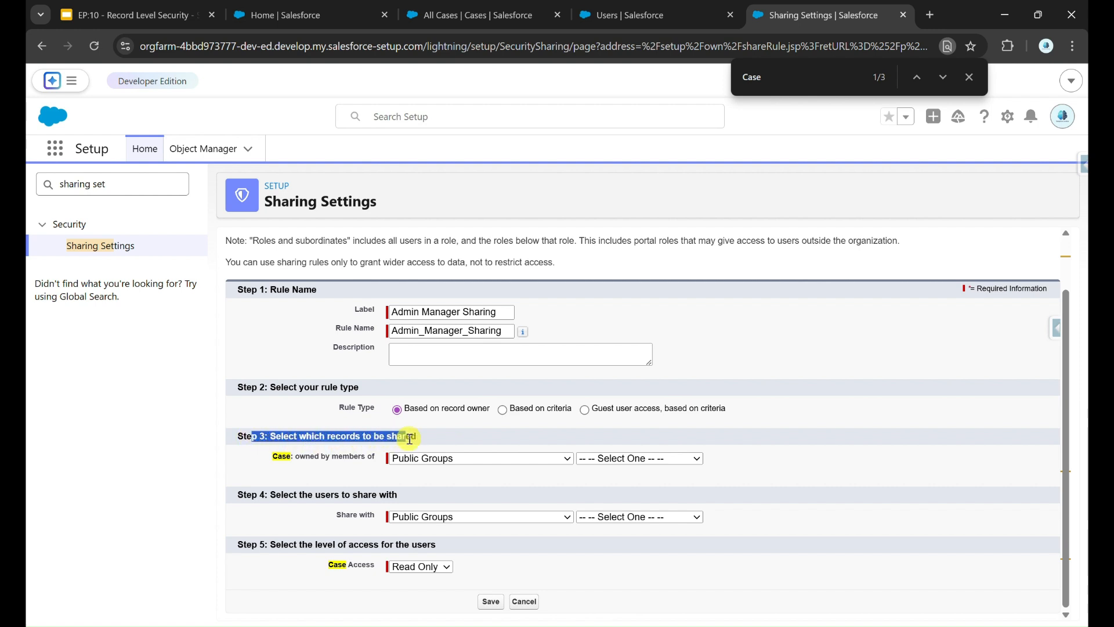
pyautogui.click(347, 442)
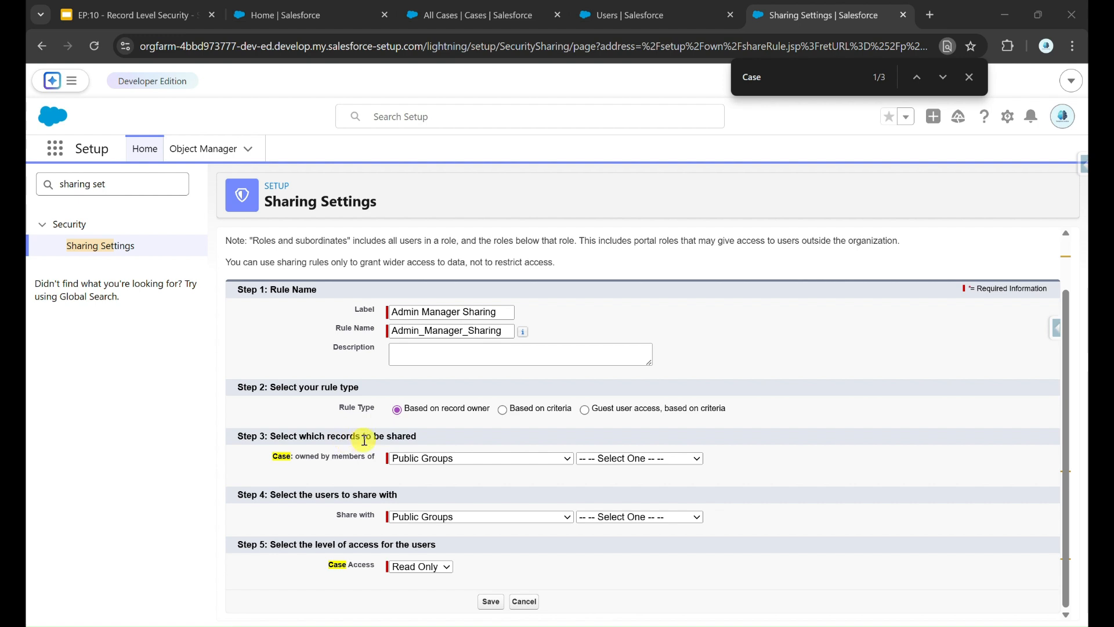
pyautogui.click(419, 458)
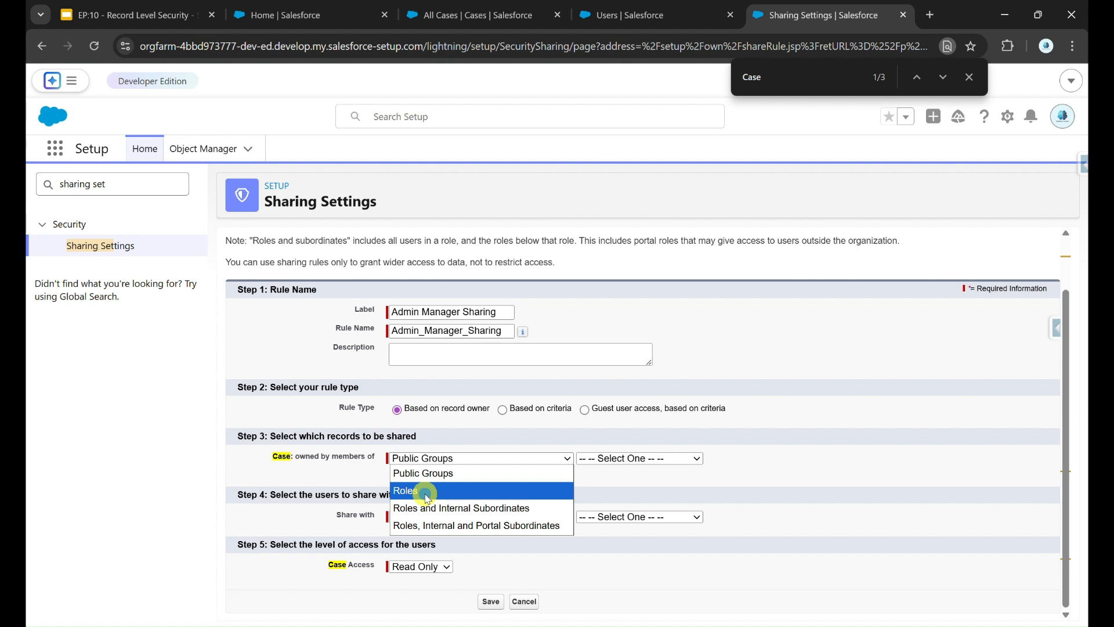
pyautogui.click(427, 498)
pyautogui.click(628, 466)
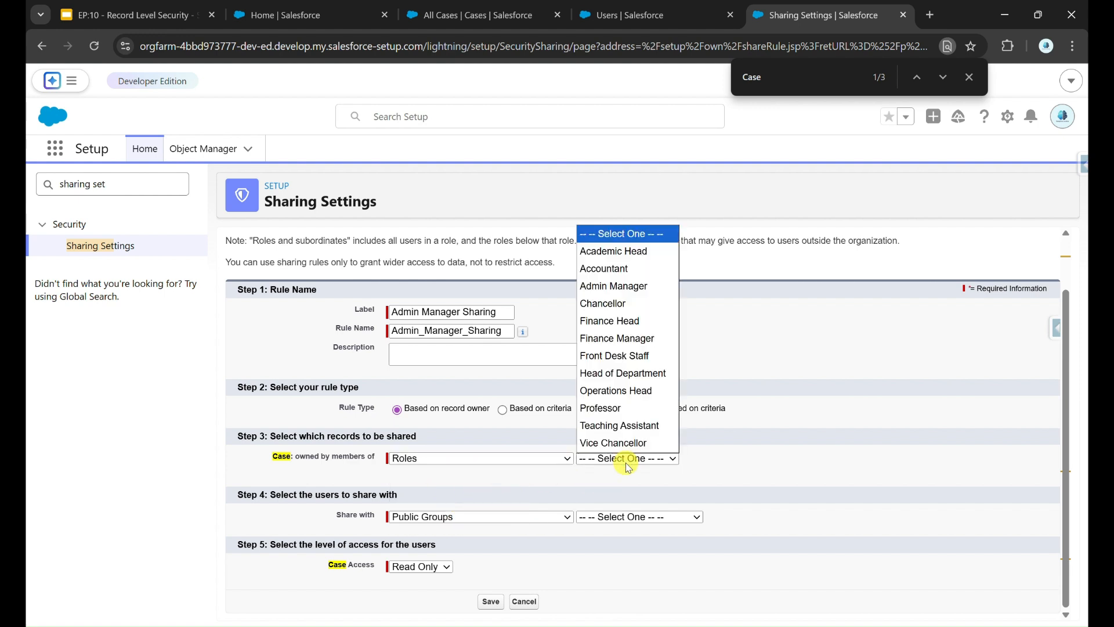
pyautogui.click(633, 409)
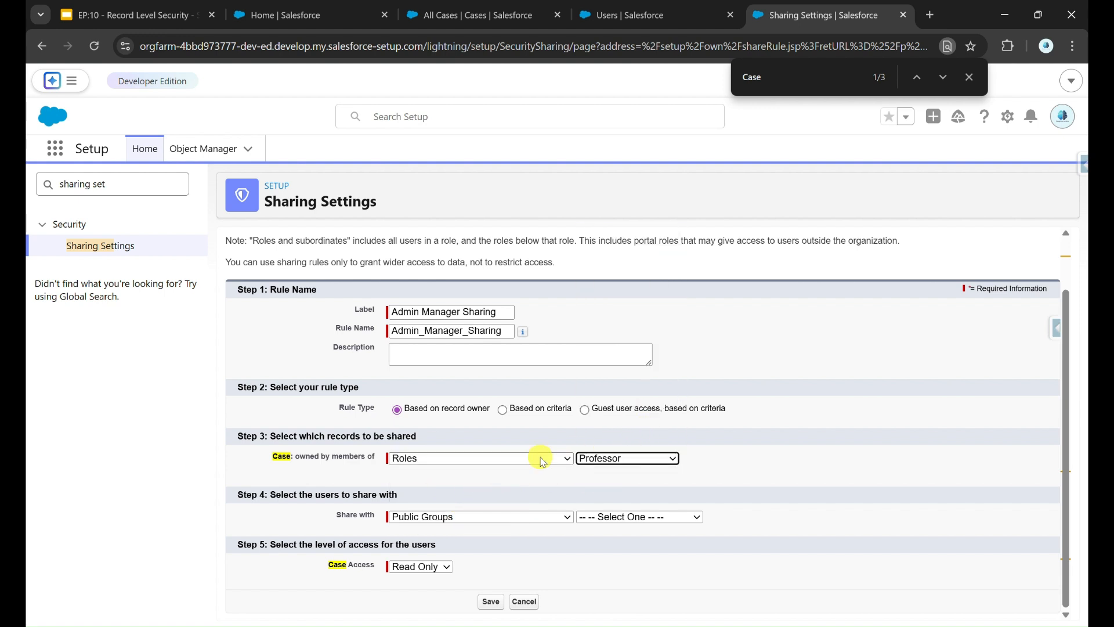
# - Set the rule to share the records with users in the Admin Manager role
pyautogui.click(403, 517)
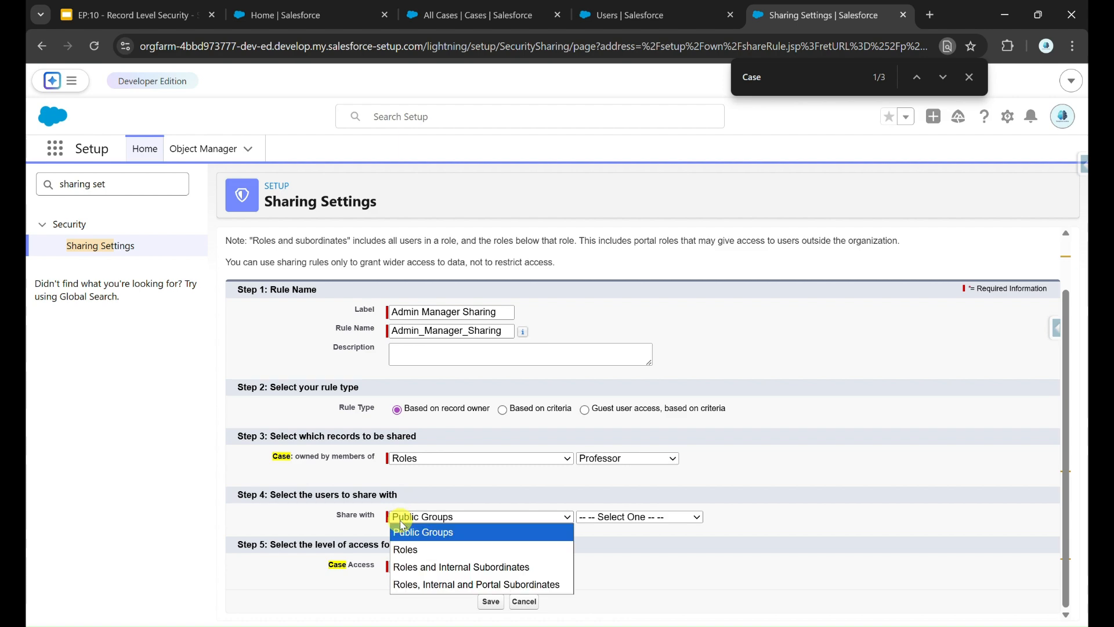
pyautogui.click(405, 551)
pyautogui.click(171, 16)
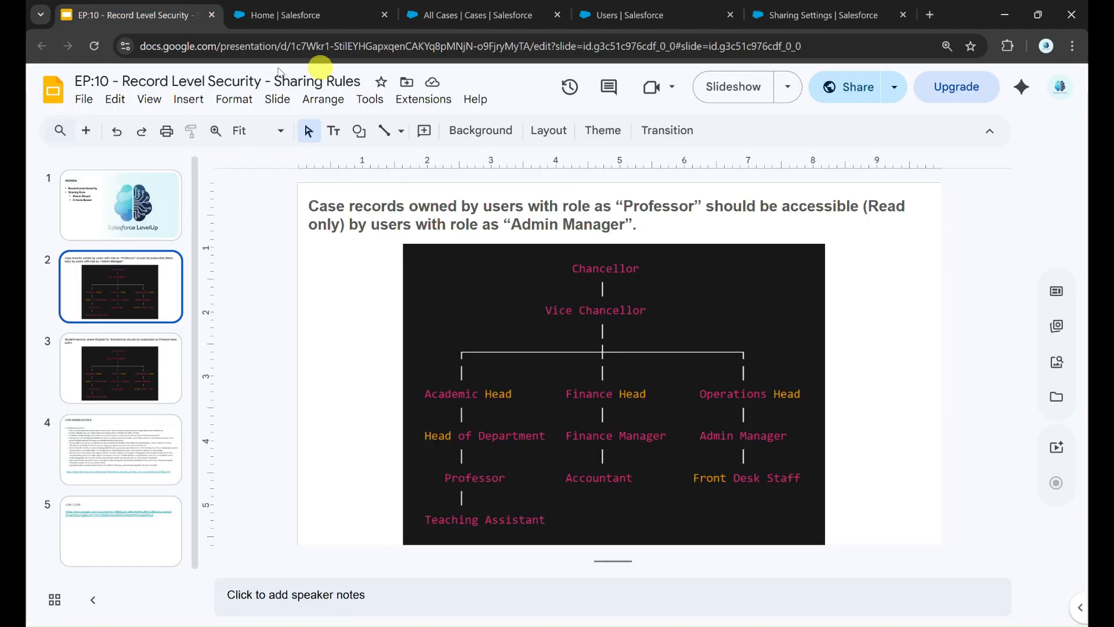
pyautogui.click(818, 15)
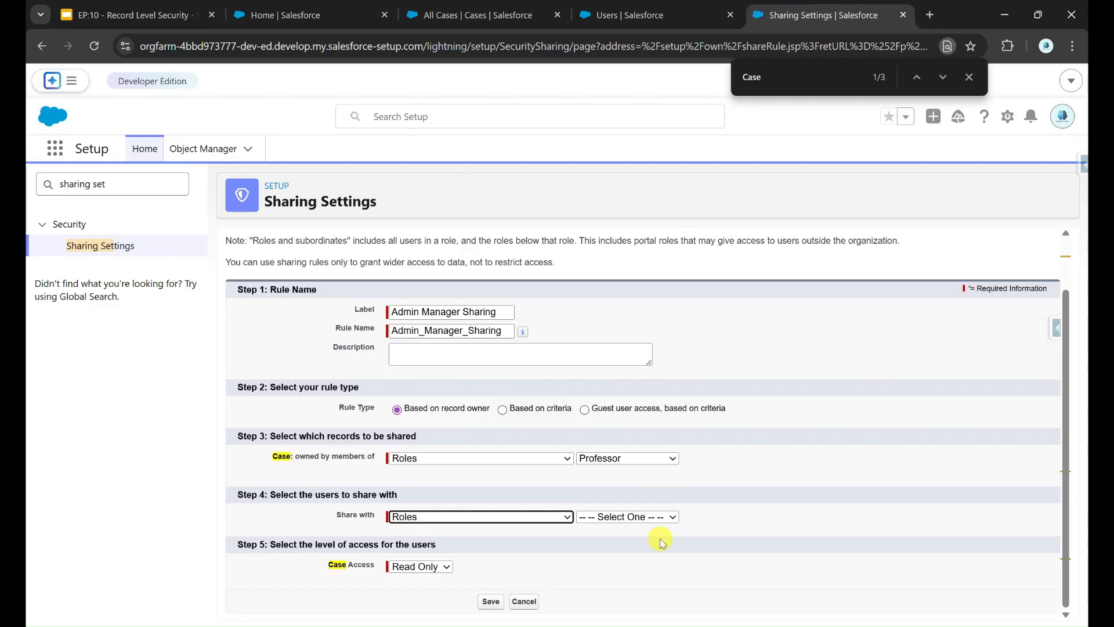
pyautogui.click(634, 516)
pyautogui.click(635, 342)
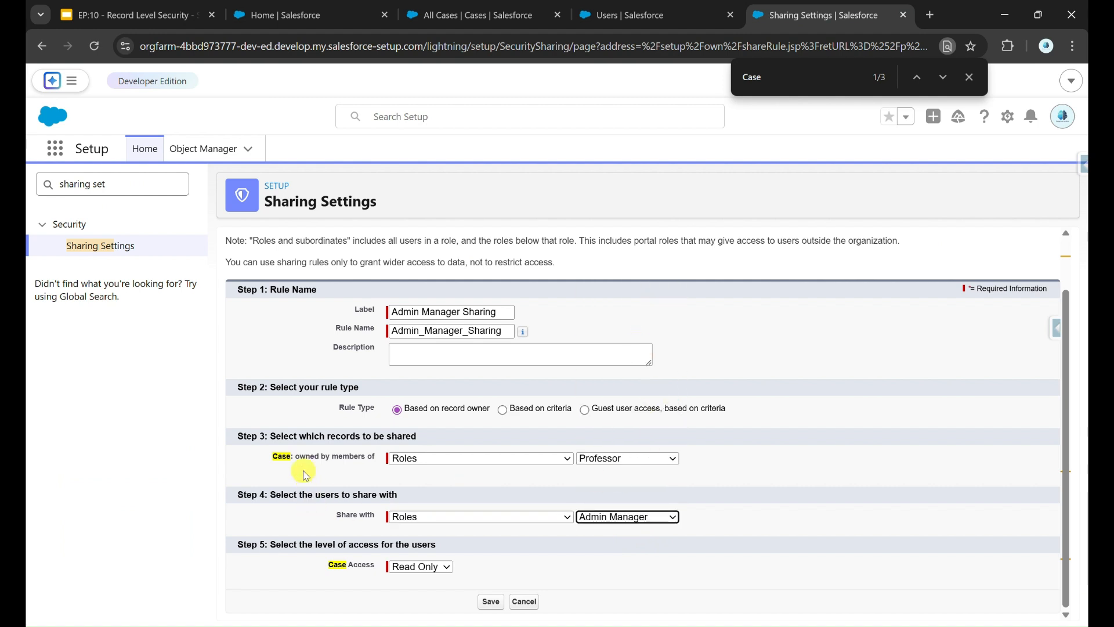
pyautogui.moveTo(275, 437); pyautogui.dragTo(410, 435)
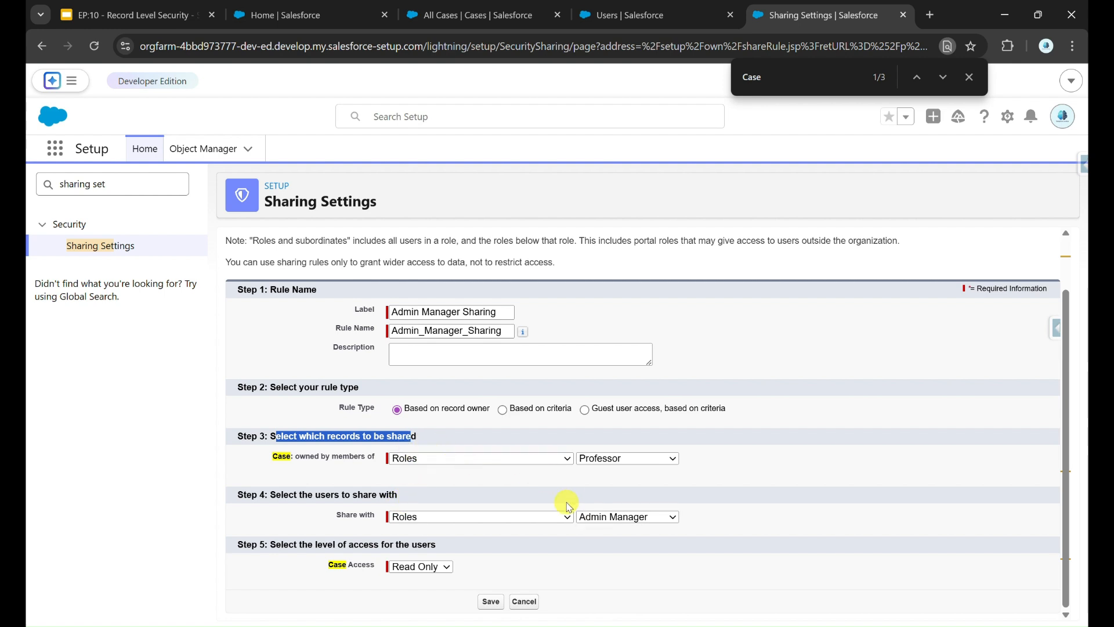
pyautogui.click(544, 458)
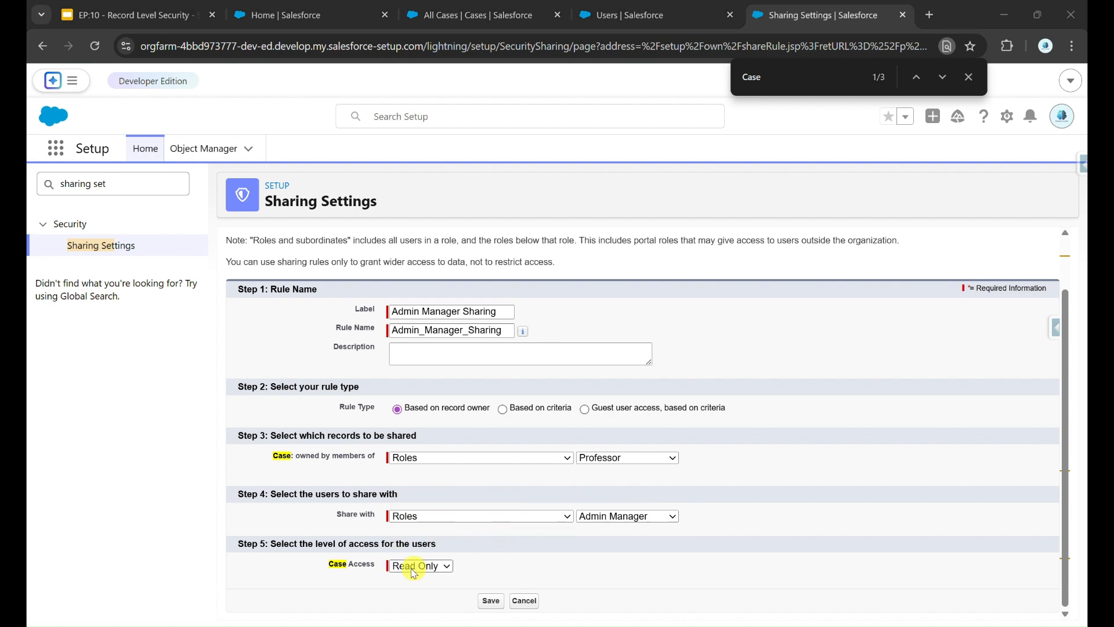
# - Choose Read Only as the Case Access level of the sharing rule
pyautogui.click(434, 571)
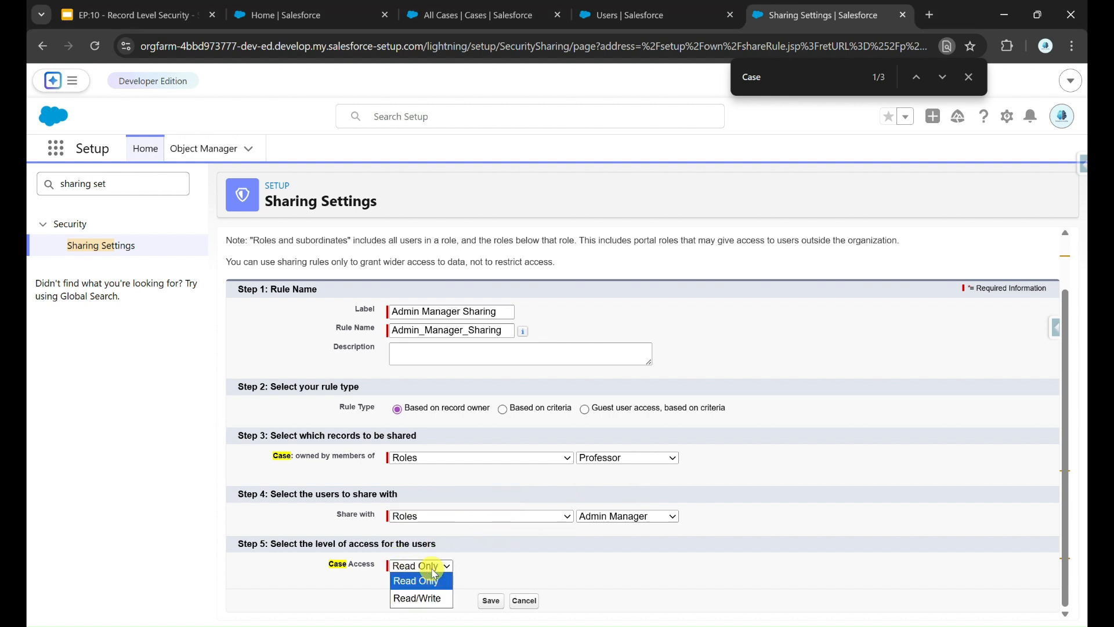
pyautogui.click(435, 573)
pyautogui.click(442, 569)
pyautogui.click(442, 571)
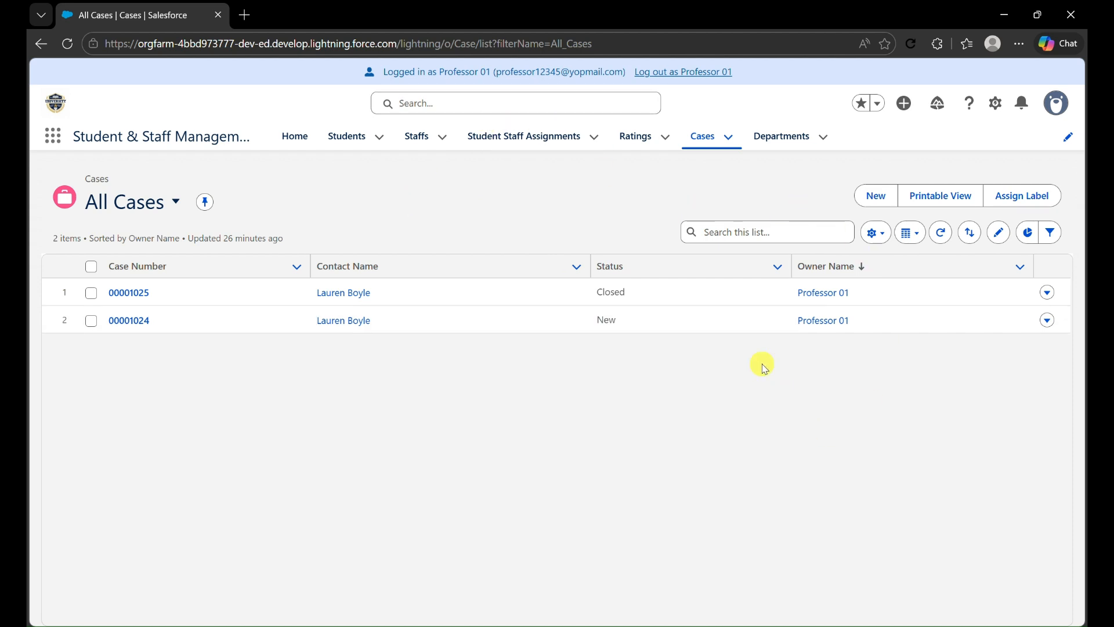
# - Compare the All Cases lists of the Professor and Admin Manager users in their browser windows, and return to the sharing rule form
pyautogui.moveTo(509, 73); pyautogui.dragTo(438, 73)
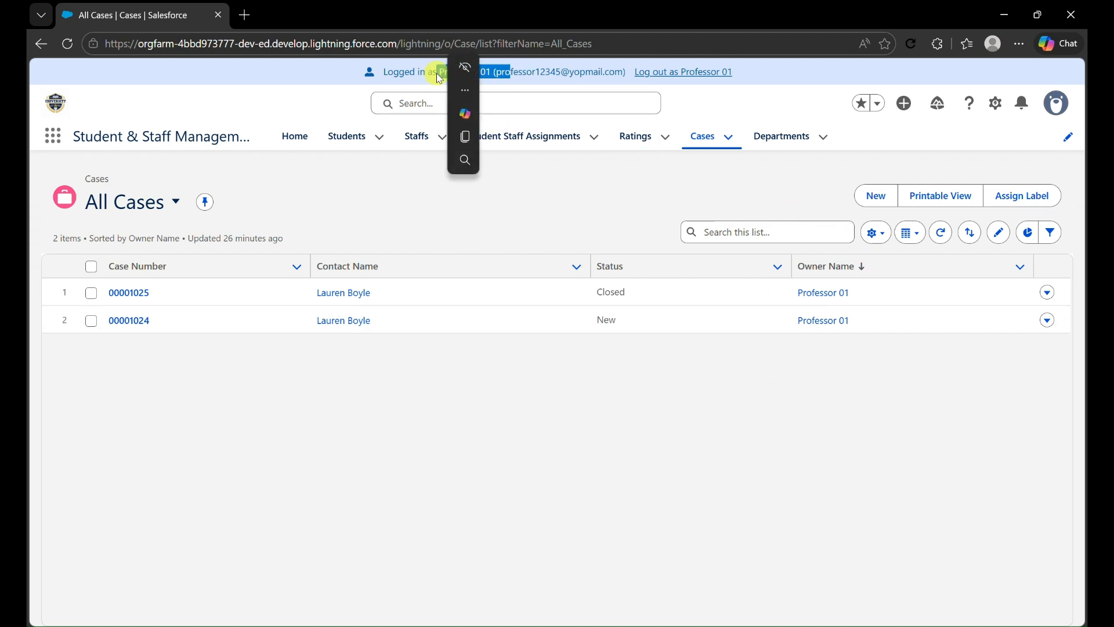
pyautogui.click(583, 204)
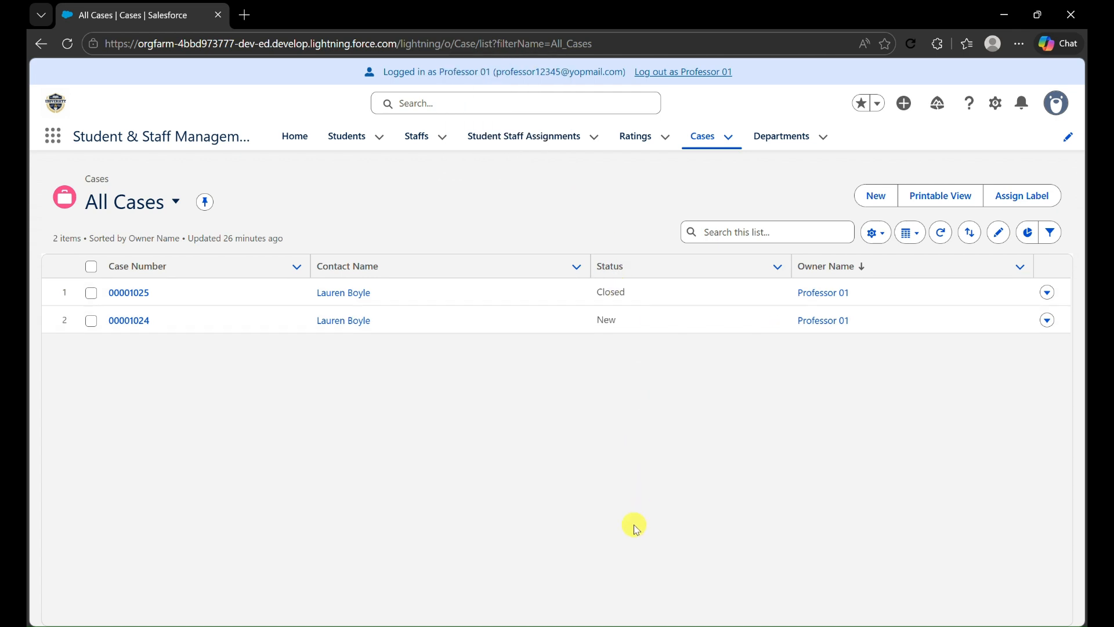
pyautogui.hotkey('alt', 'Tab')
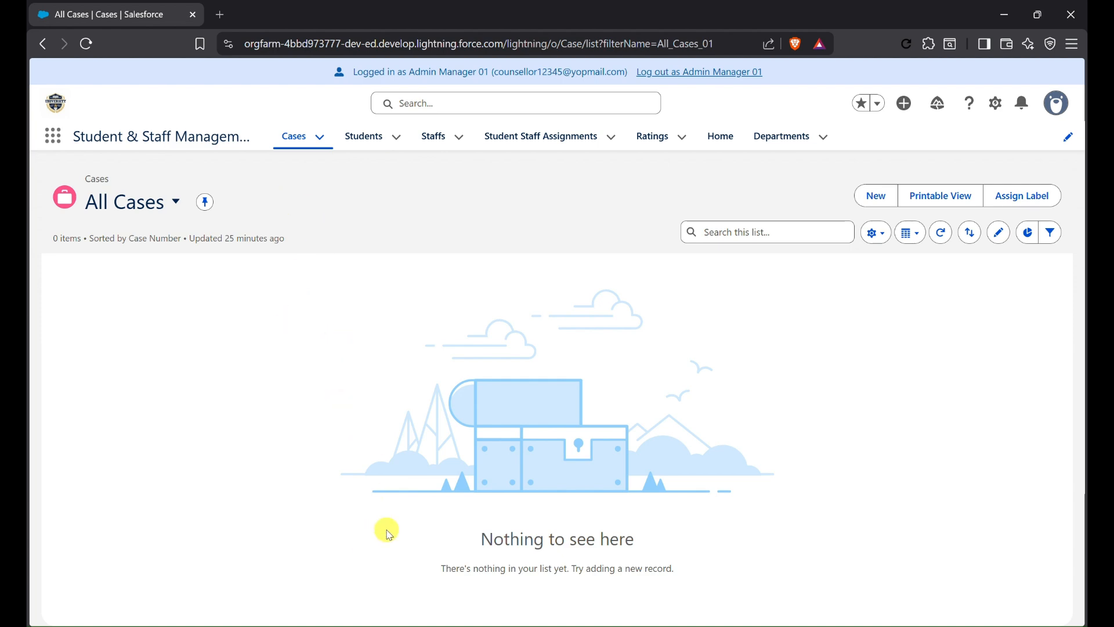
pyautogui.click(704, 571)
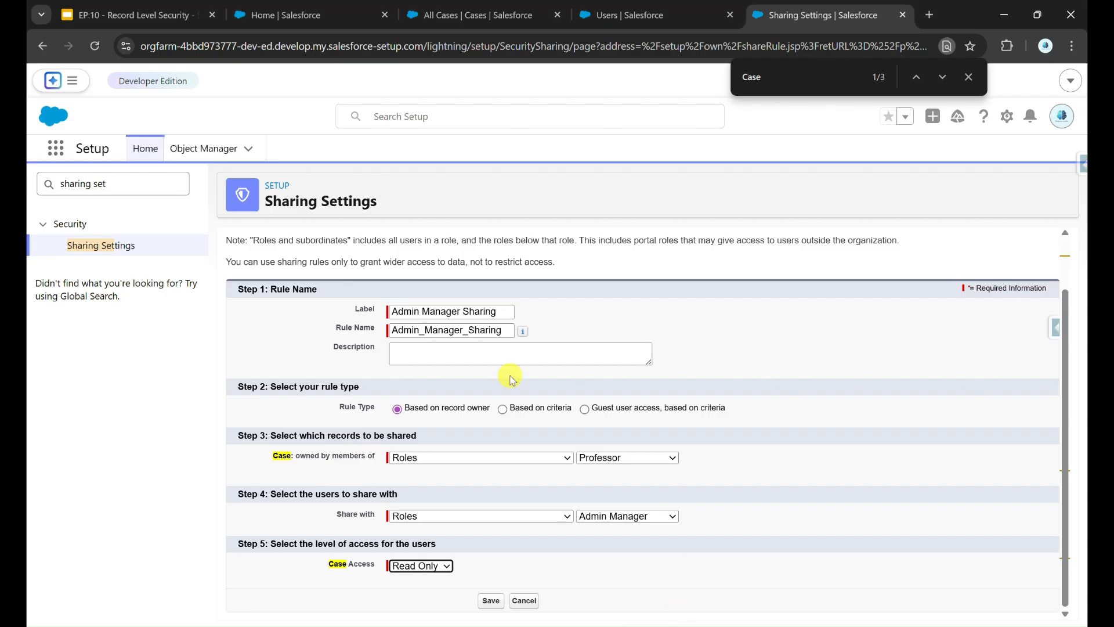
# - Save the case sharing rule and accept the background recalculation of sharing access
pyautogui.click(490, 600)
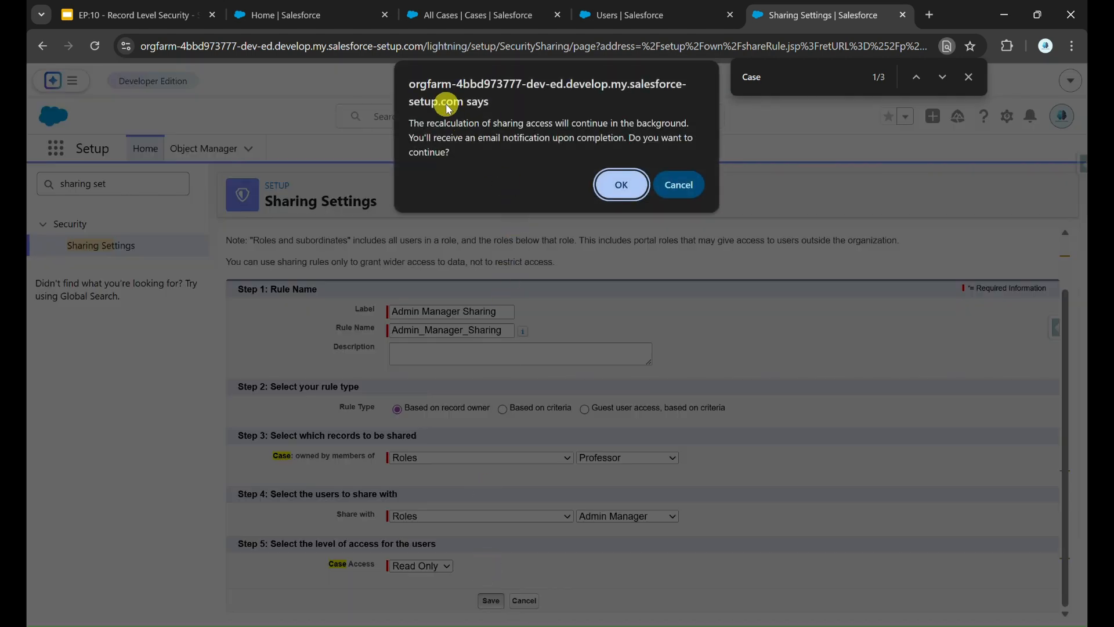
pyautogui.moveTo(410, 123); pyautogui.dragTo(636, 137)
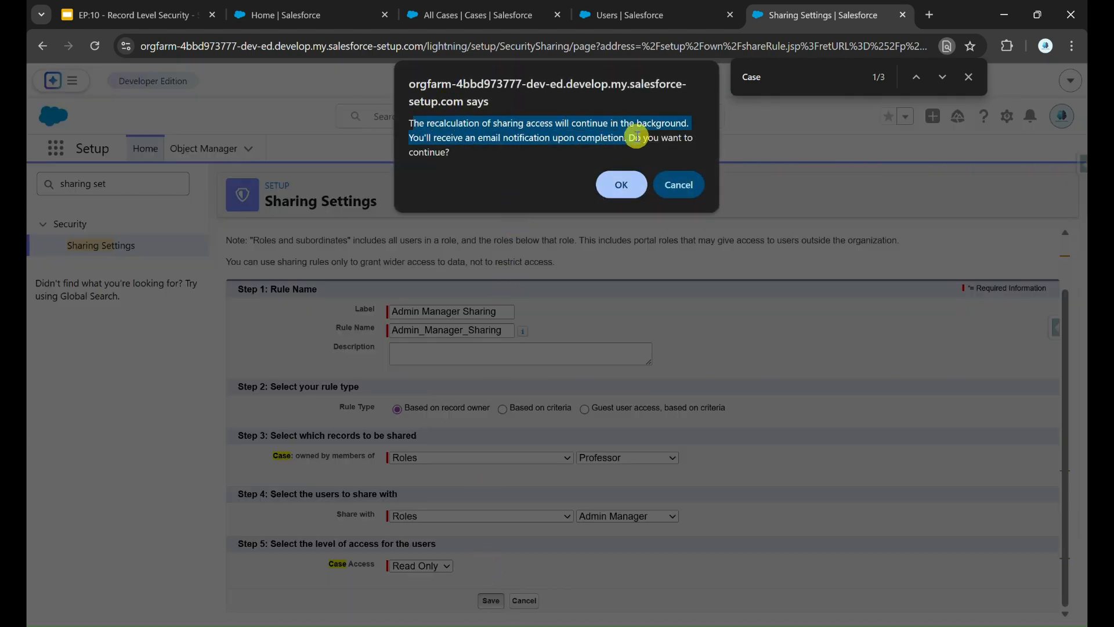
pyautogui.click(646, 153)
pyautogui.click(617, 185)
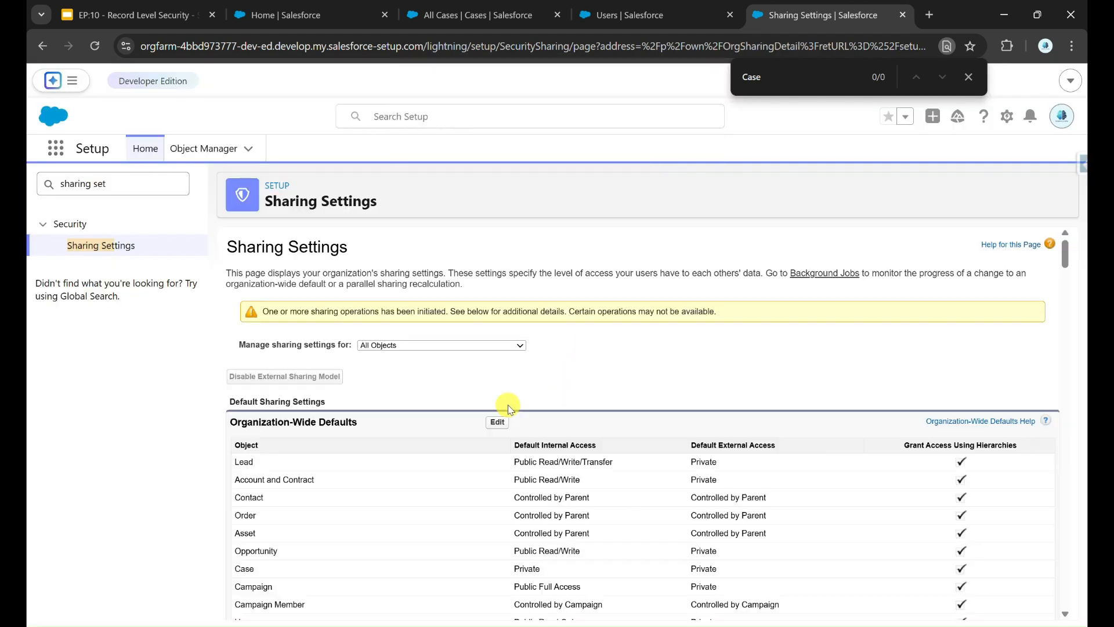
# - Locate the Case Sharing Rules section and refresh the page to check the new rule's recalculation status
pyautogui.hotkey('ctrl', 'f')
pyautogui.press('Return')
pyautogui.press('Return')
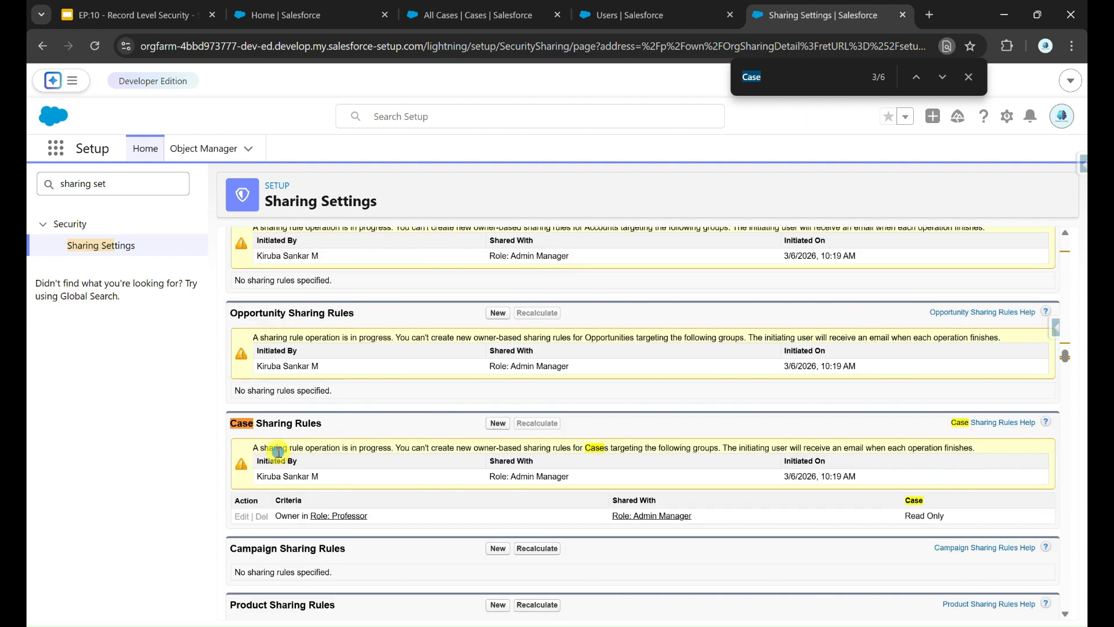
pyautogui.moveTo(278, 447); pyautogui.dragTo(345, 452)
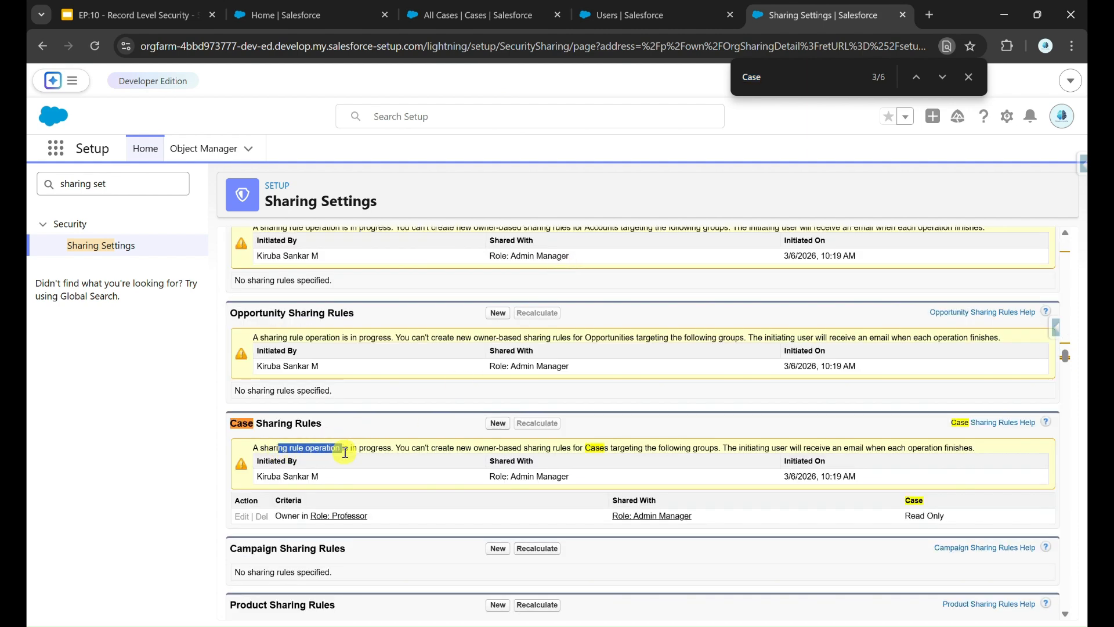
pyautogui.click(433, 424)
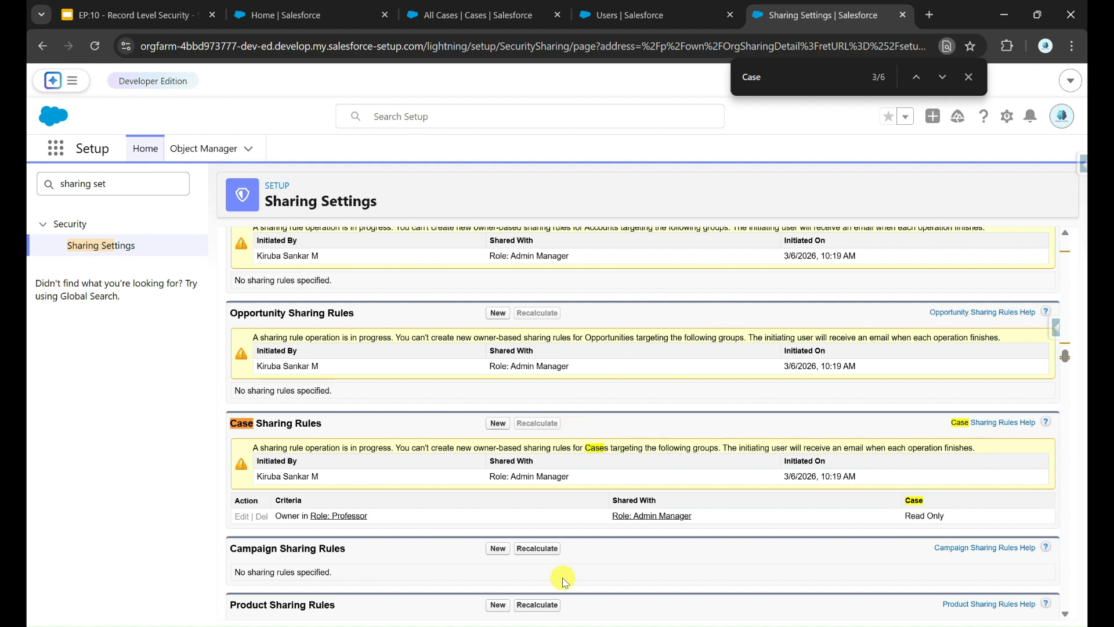
pyautogui.press('F5')
pyautogui.hotkey('ctrl', 'f')
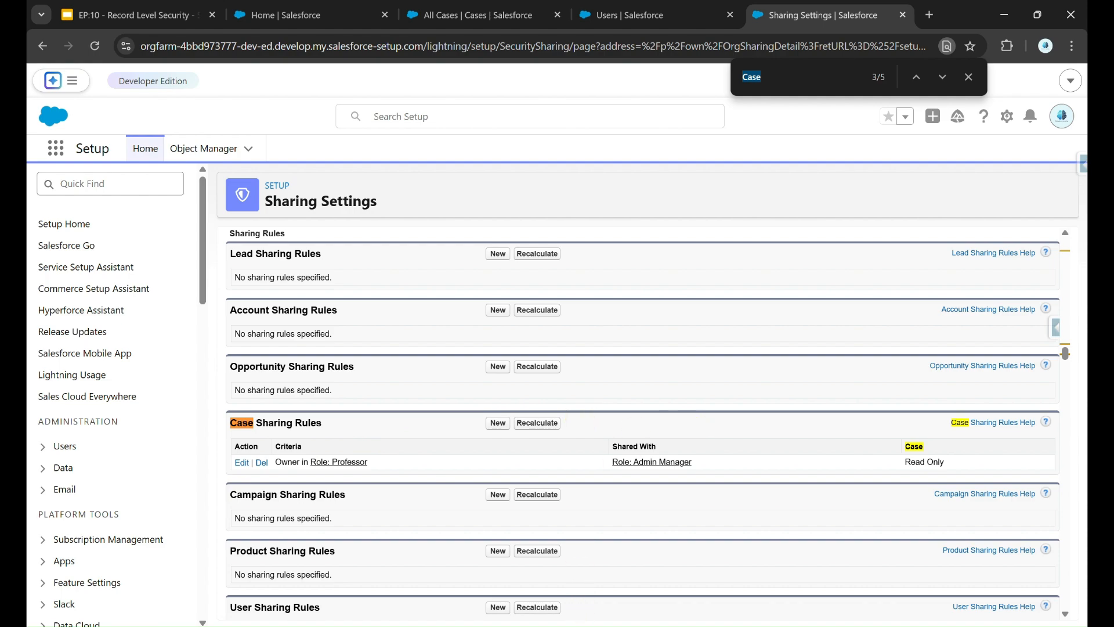
# - Refresh the All Cases list in the Admin Manager's window and compare it with the Professor's list
pyautogui.click(580, 626)
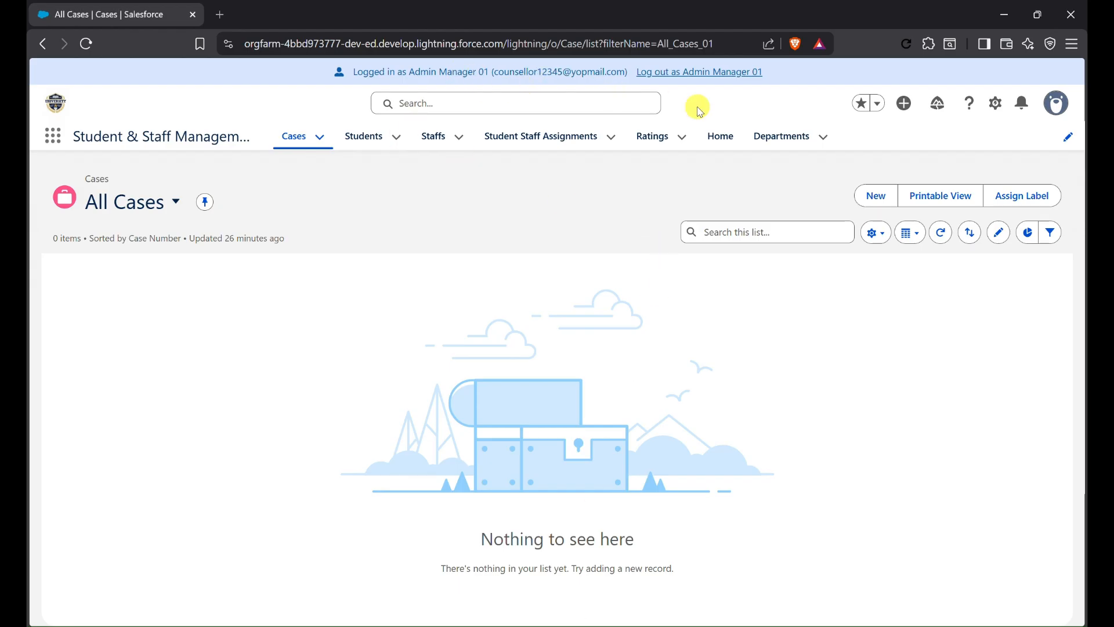
pyautogui.click(915, 46)
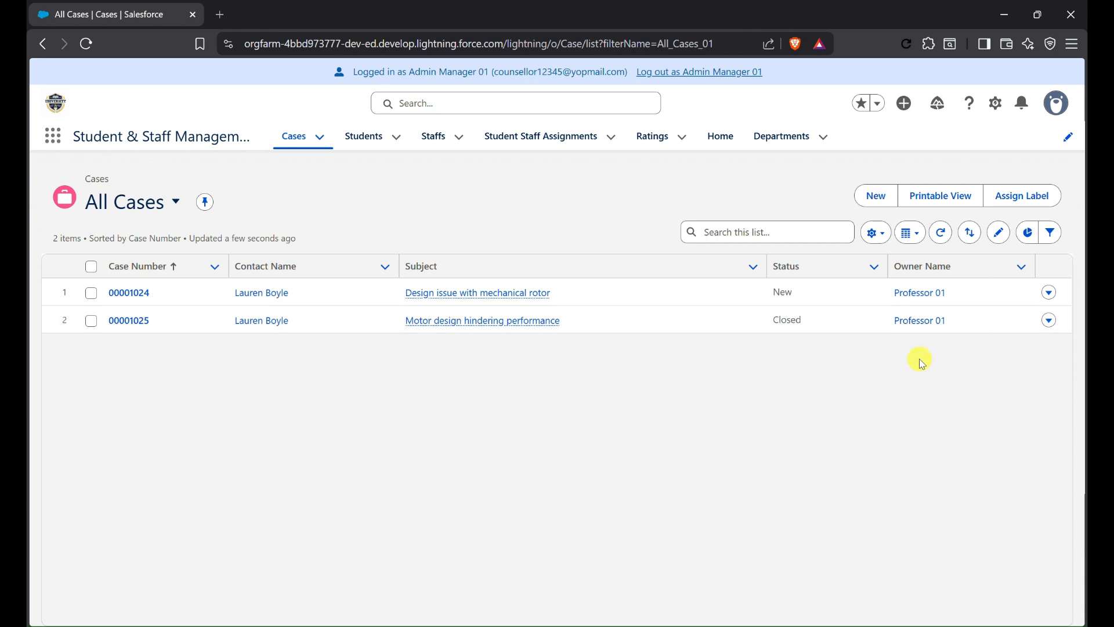
pyautogui.hotkey('alt', 'Tab')
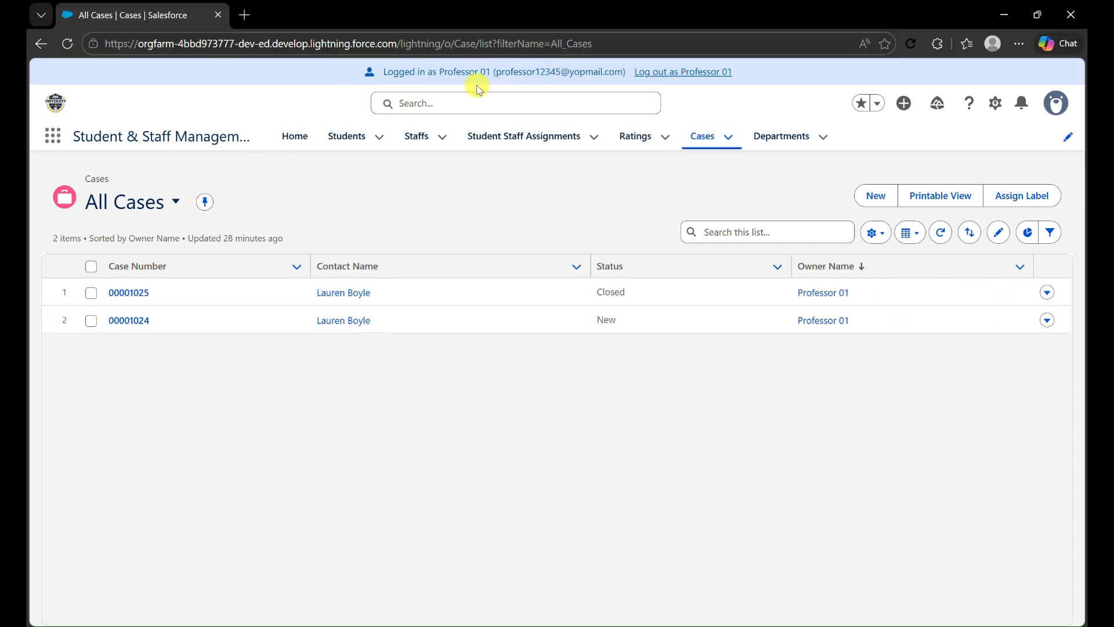
# - As the Professor, transfer the "Motor design hindering performance" case to the other user, and reload the Admin Manager's All Cases list
pyautogui.click(1053, 298)
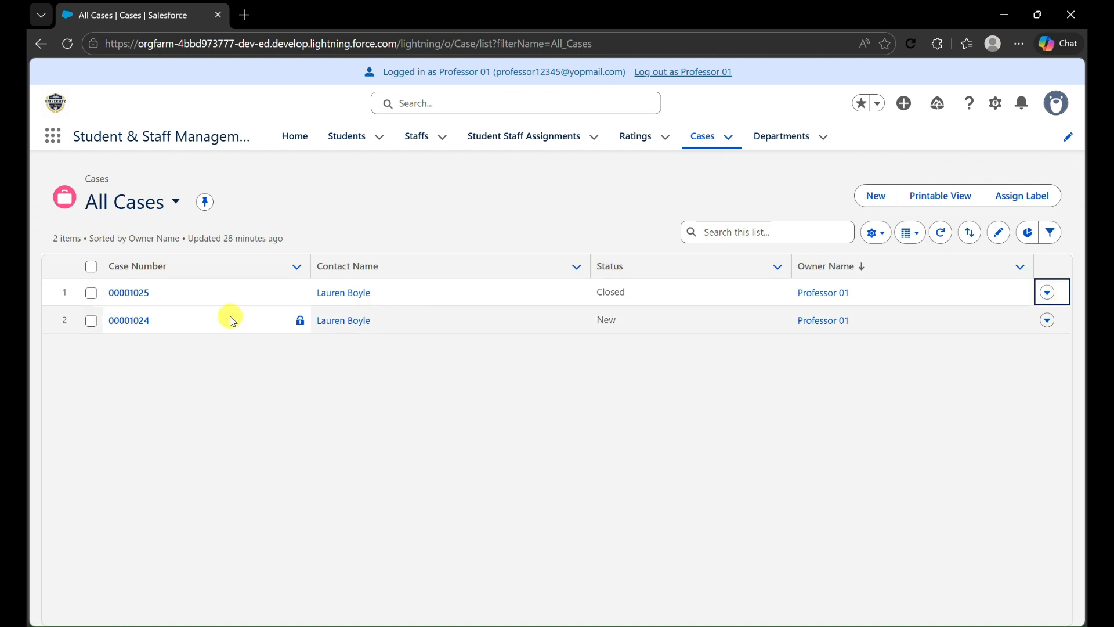
pyautogui.click(131, 291)
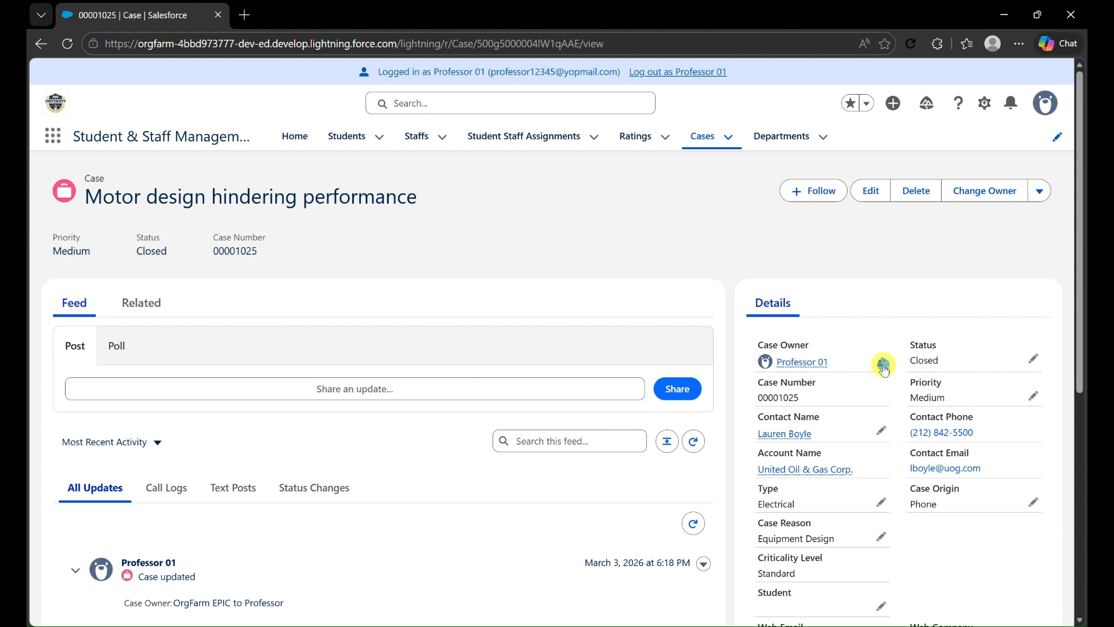
pyautogui.click(884, 366)
pyautogui.click(492, 271)
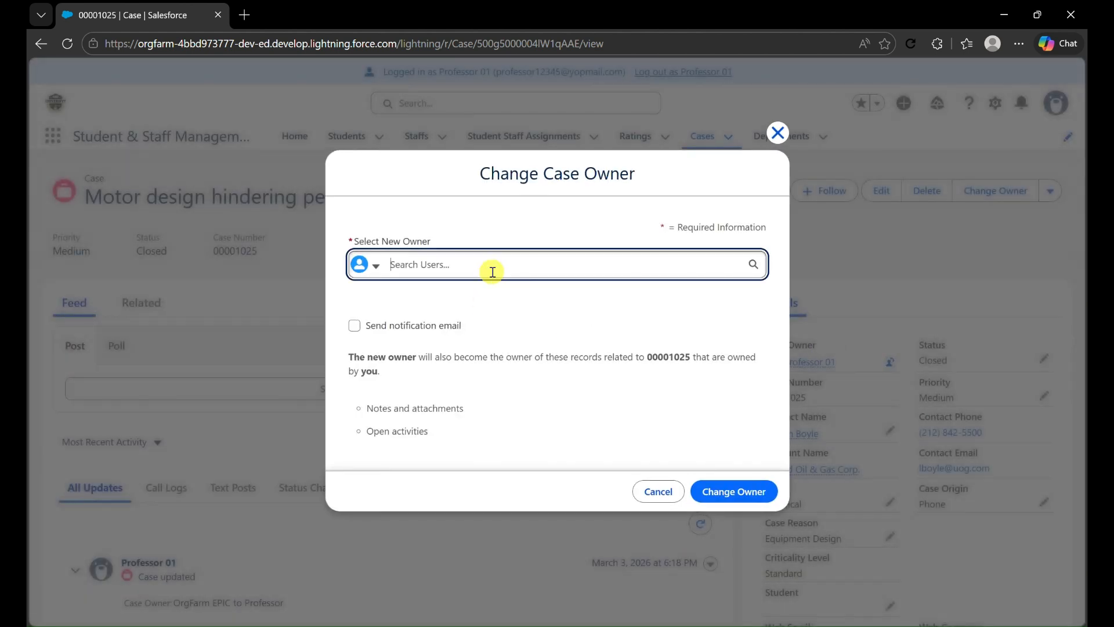
pyautogui.write('kir')
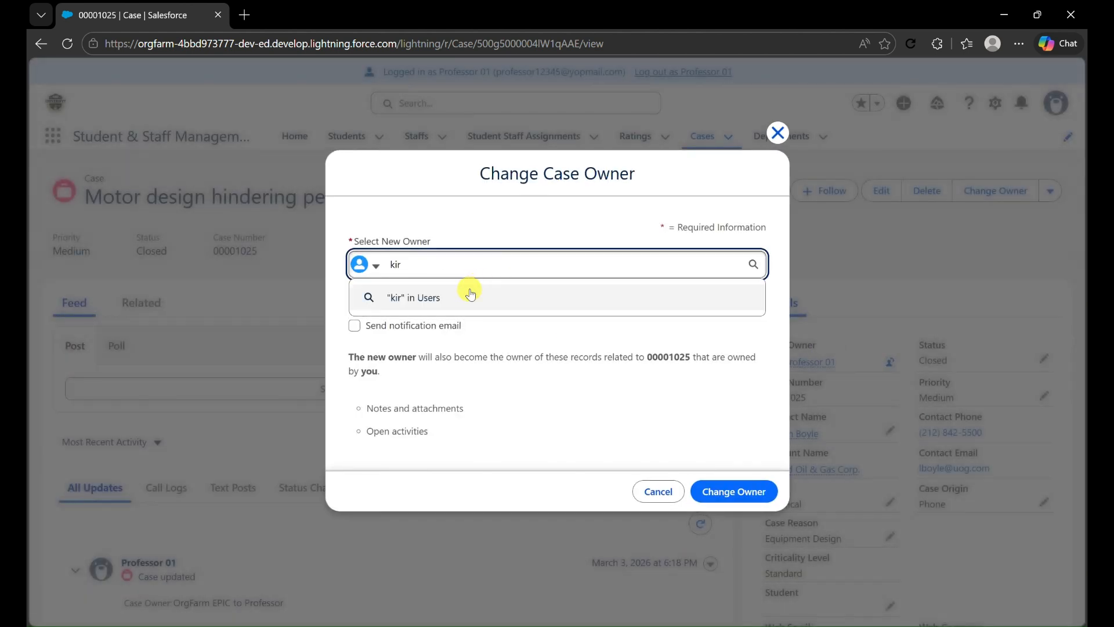
pyautogui.press('Return')
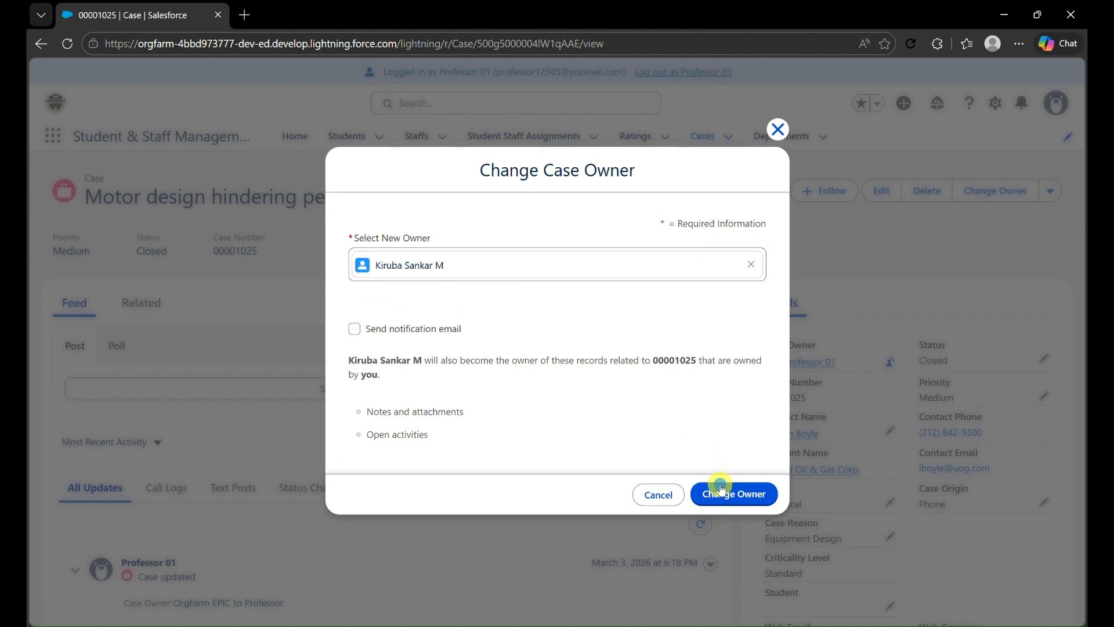
pyautogui.click(732, 499)
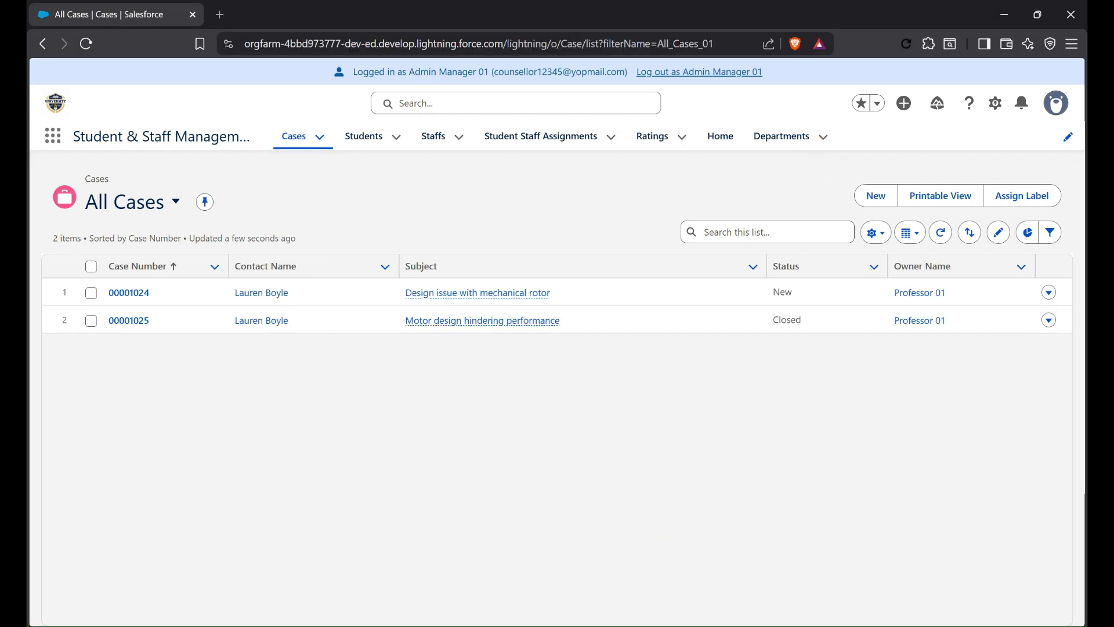
pyautogui.click(908, 48)
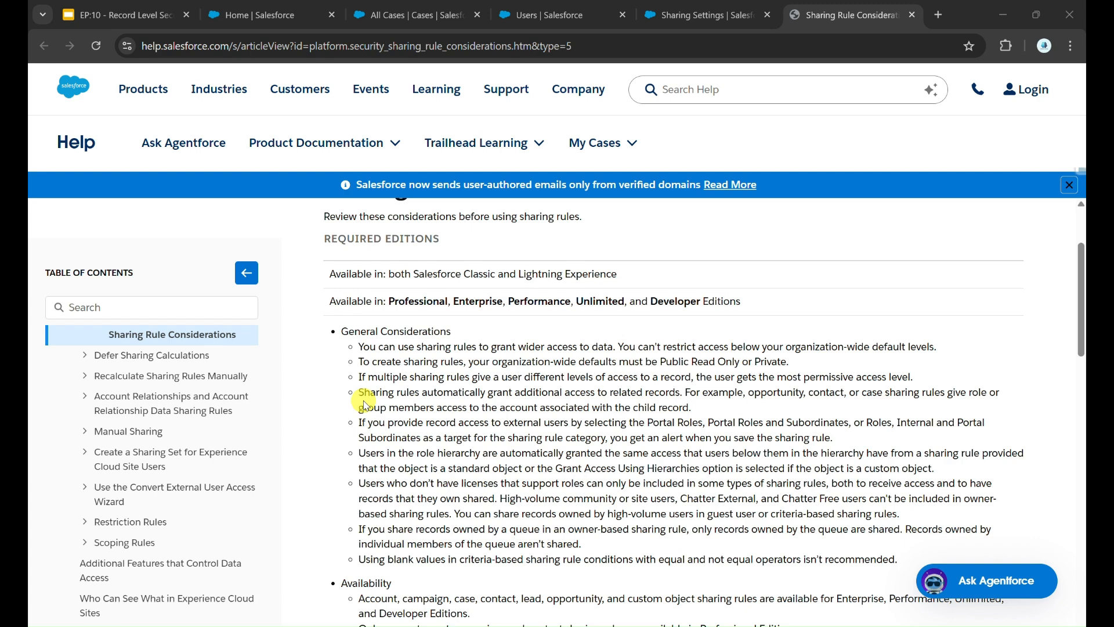
# - Examine the sharing rule consideration about automatically granting additional access to related records in the help article
pyautogui.moveTo(360, 388); pyautogui.dragTo(746, 394)
pyautogui.click(761, 398)
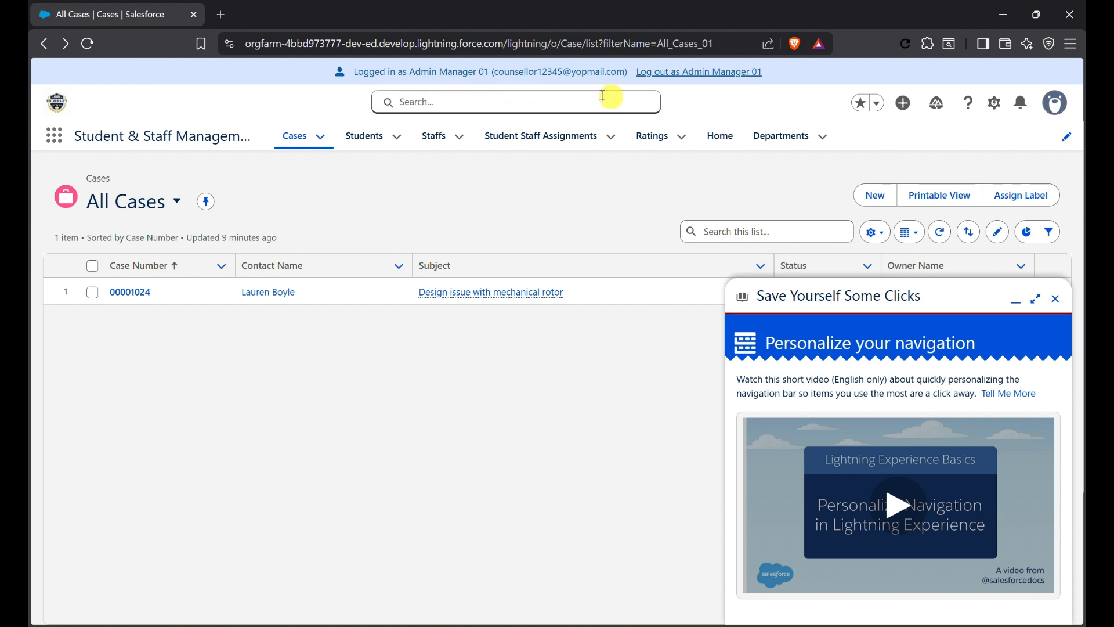
# - As the Admin Manager, try to change the Priority of the "Design issue with mechanical rotor" case to Medium
pyautogui.click(1060, 298)
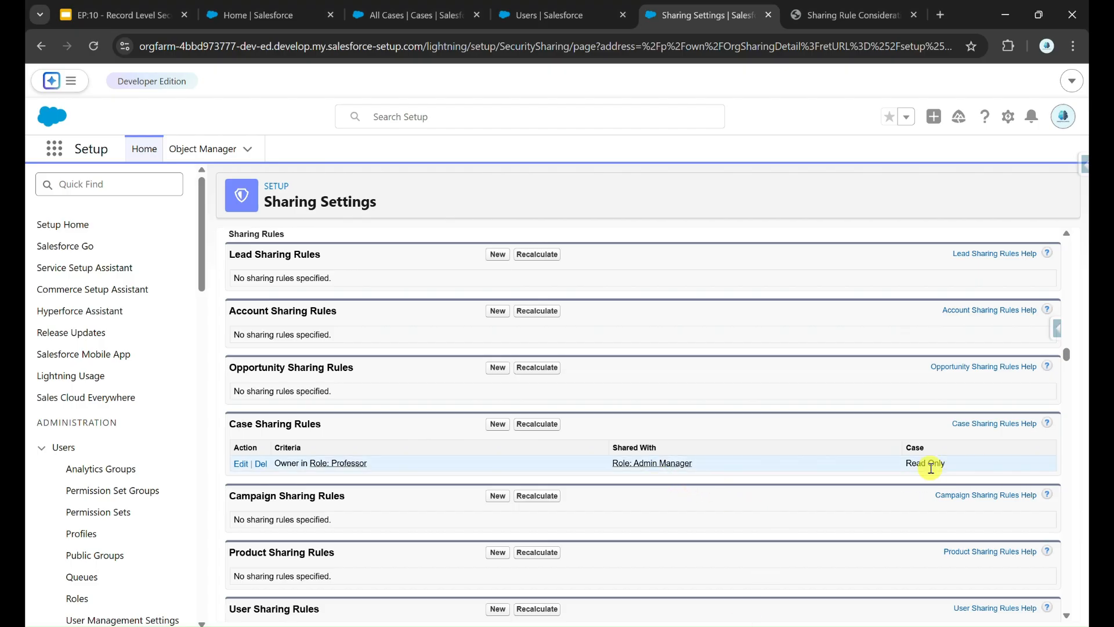
pyautogui.click(575, 551)
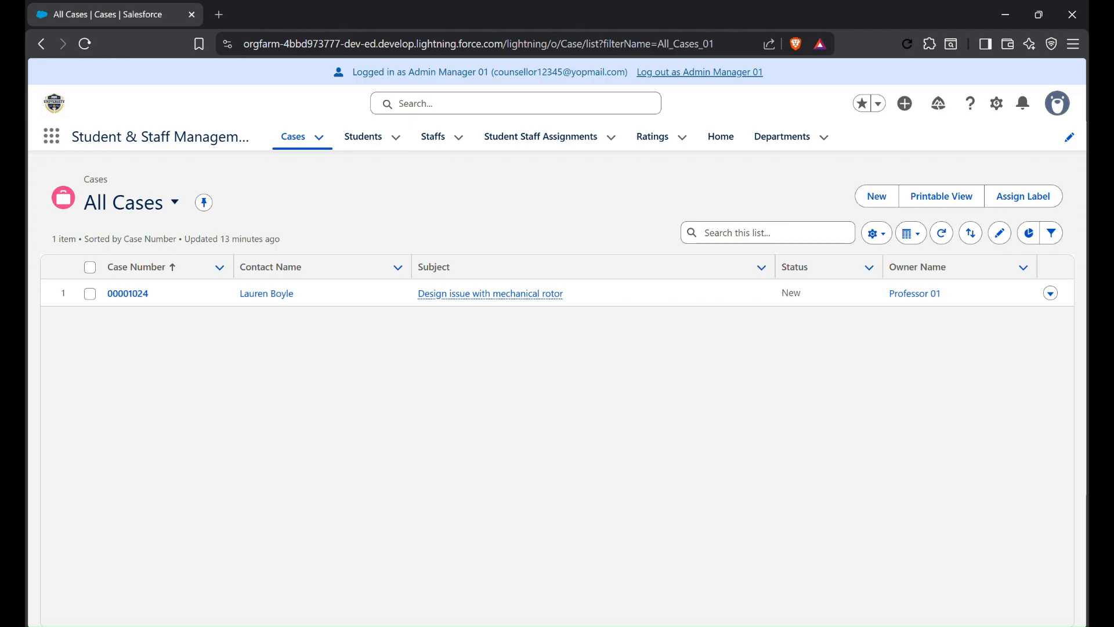
pyautogui.click(1051, 293)
pyautogui.click(1024, 238)
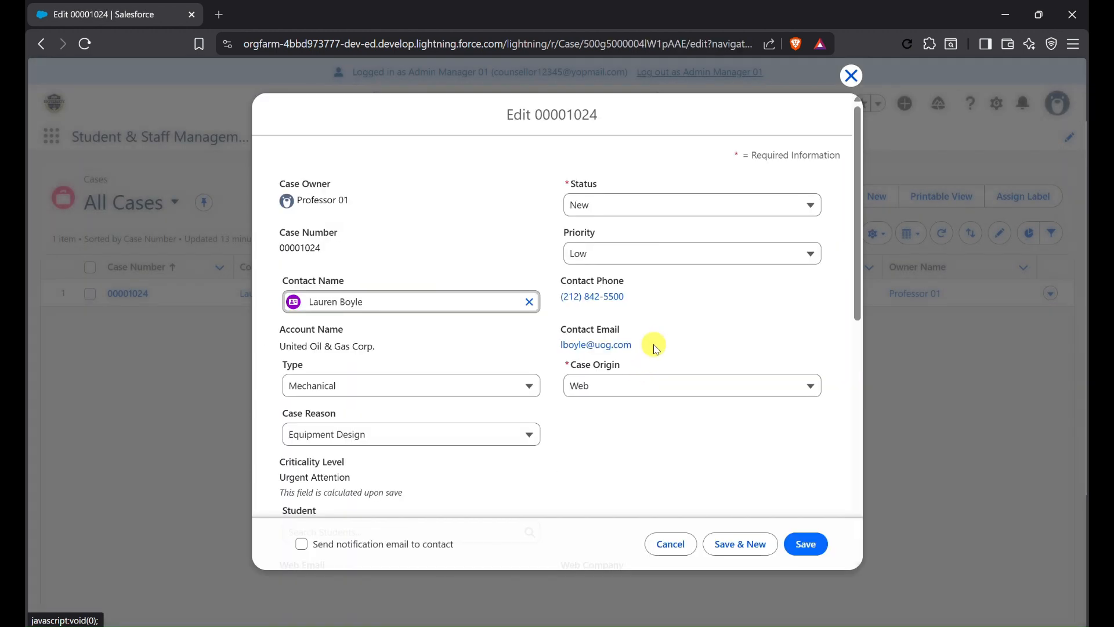
pyautogui.click(716, 253)
pyautogui.click(660, 327)
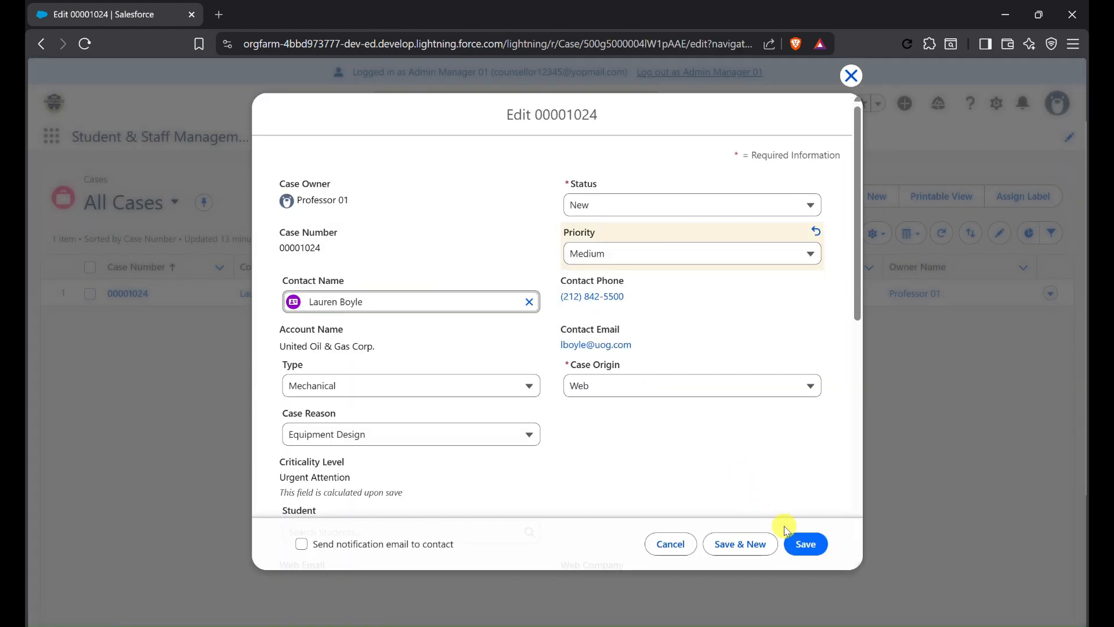
pyautogui.click(798, 543)
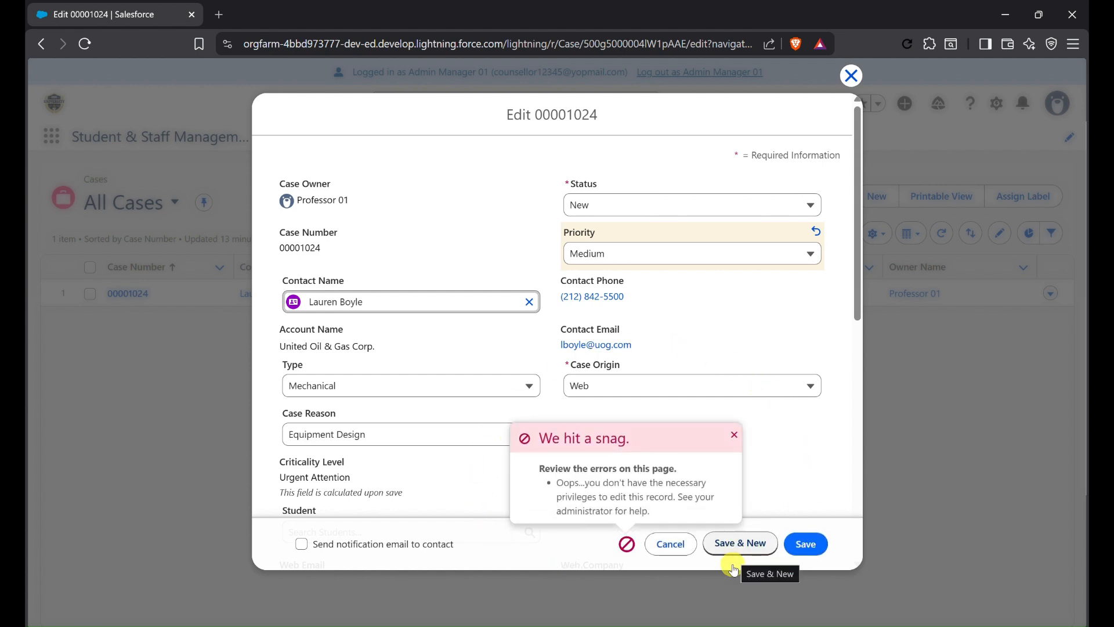
# - Return to Sharing Settings and inspect the existing Professor-to-Admin Manager case sharing rule, leaving it without changes
pyautogui.click(704, 625)
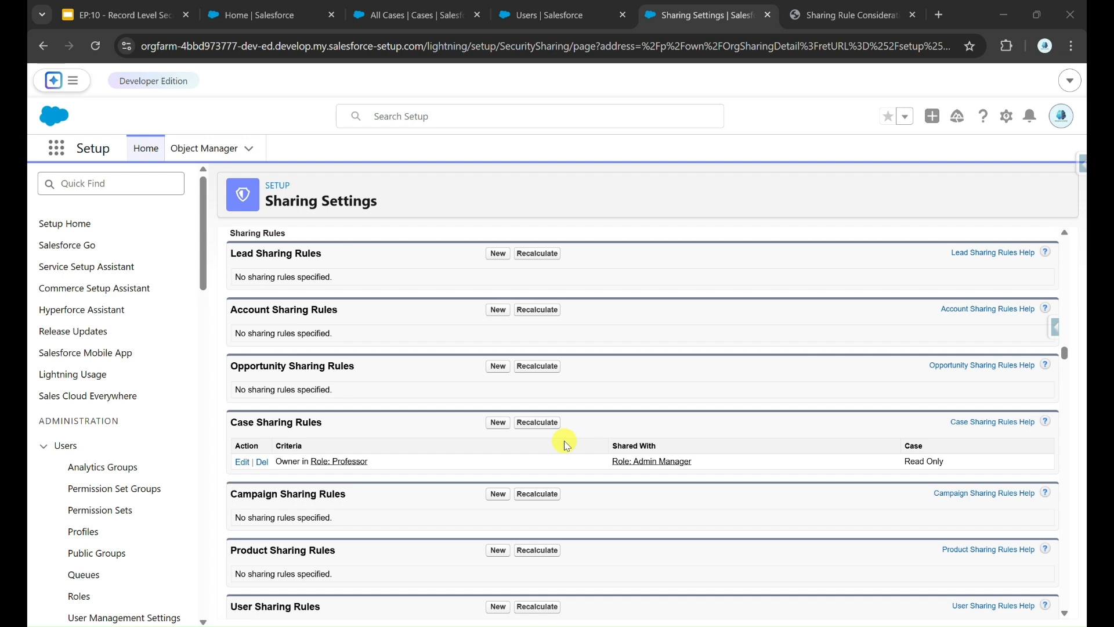
pyautogui.click(242, 463)
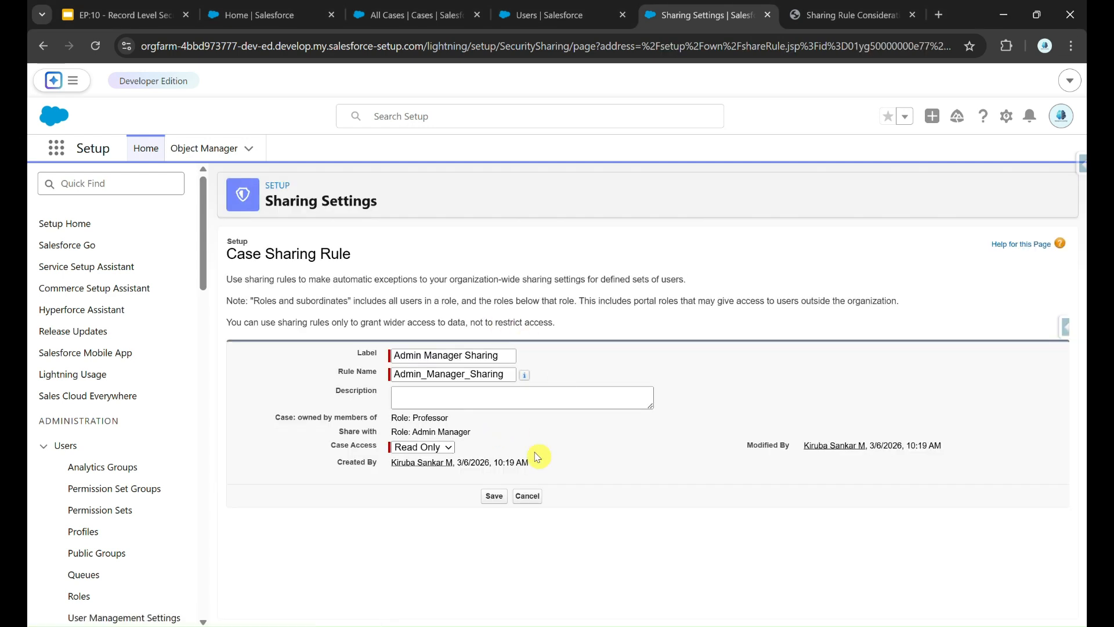
pyautogui.click(527, 496)
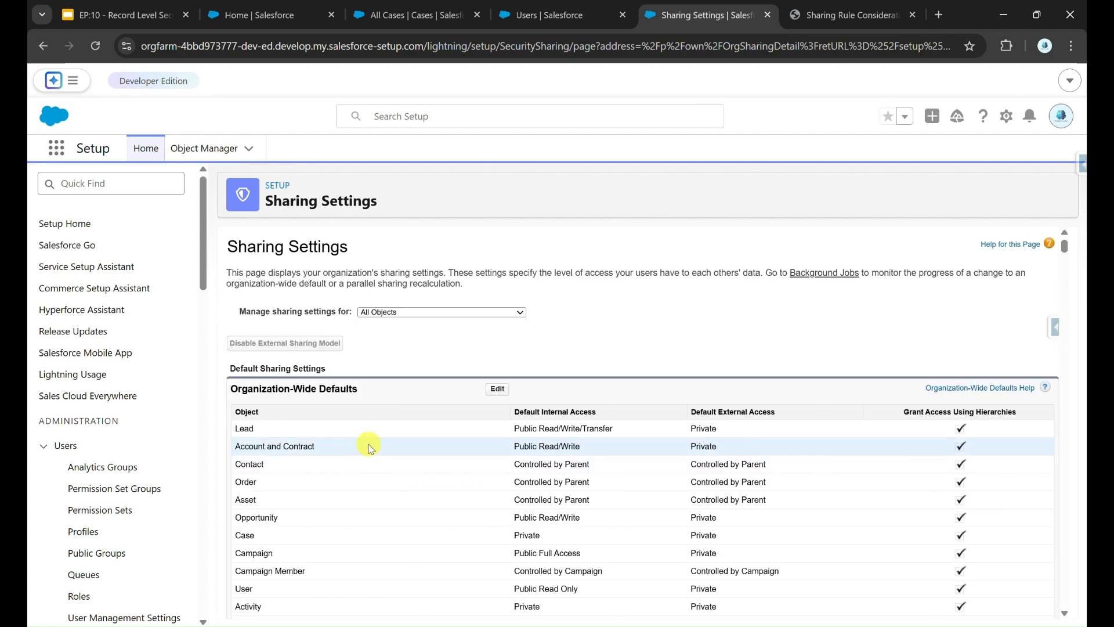
# - Start a new case sharing rule labelled "Admin Manager Sharing 2"
pyautogui.hotkey('ctrl', 'f')
pyautogui.write('Case')
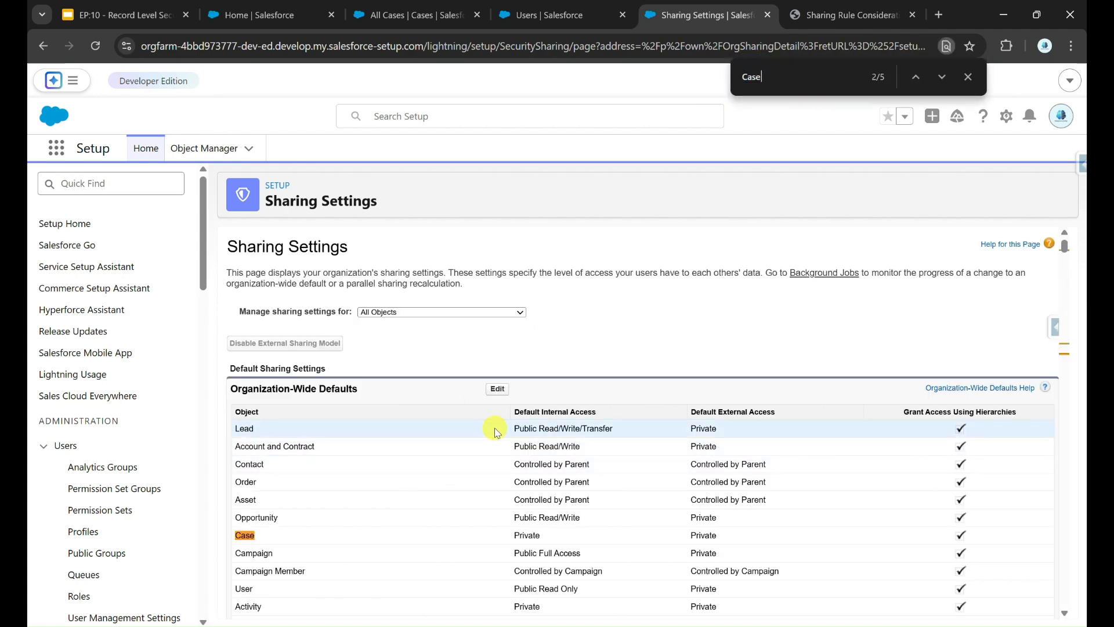
pyautogui.press('Return')
pyautogui.click(497, 426)
pyautogui.click(452, 373)
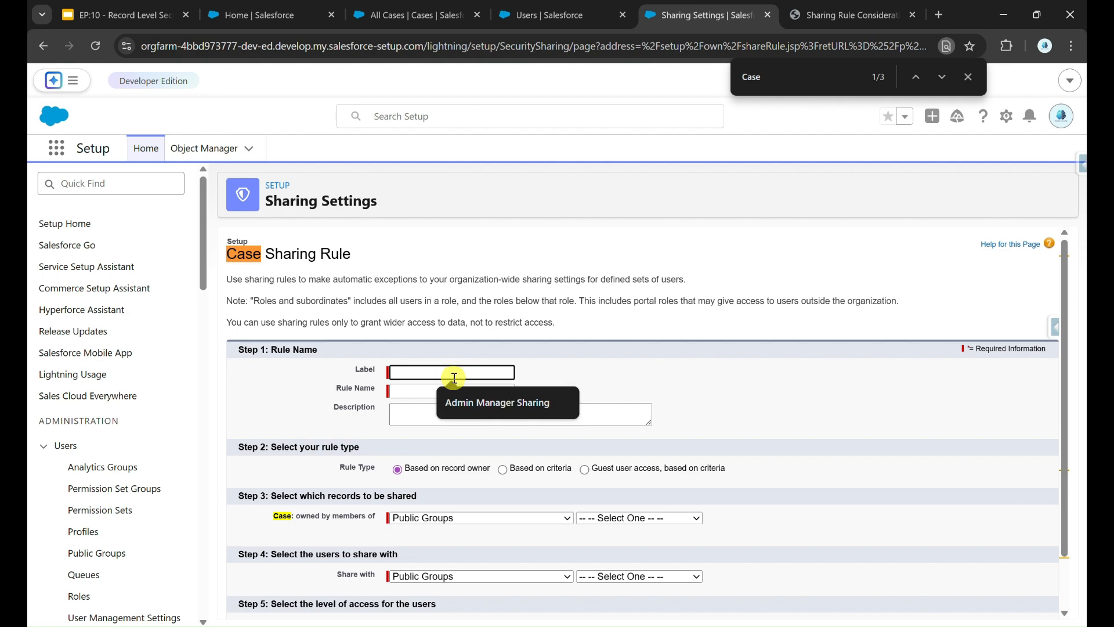
pyautogui.click(510, 403)
pyautogui.write('2')
# - Set the new rule to share cases owned by members of the Professor role
pyautogui.scroll(-1, 511, 417)
pyautogui.click(473, 493)
pyautogui.click(516, 525)
pyautogui.click(628, 492)
pyautogui.click(604, 442)
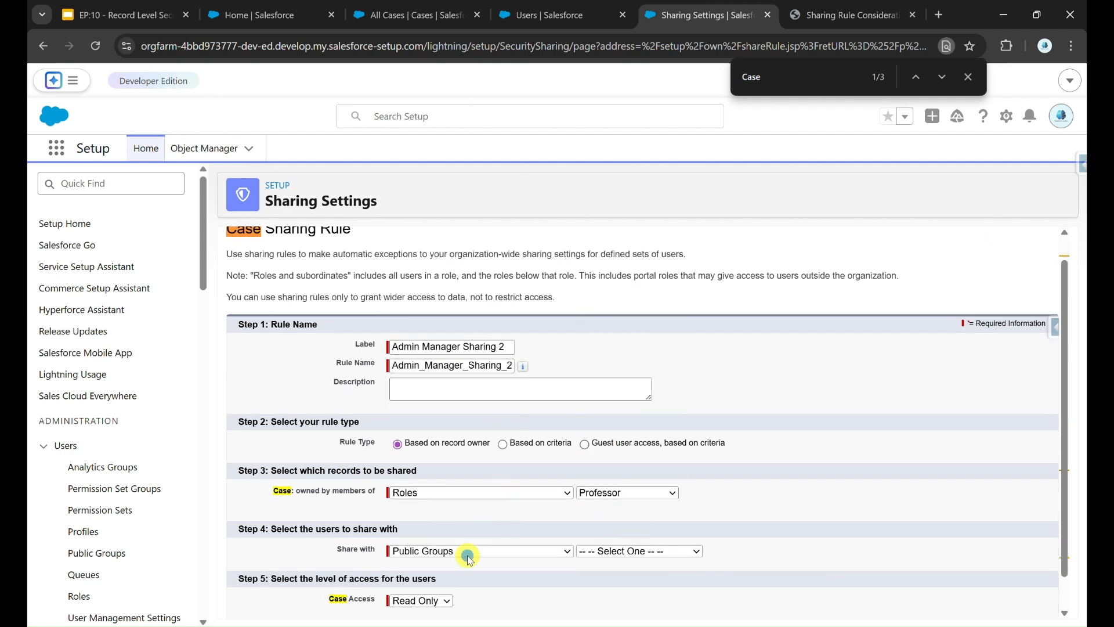
# - Choose the Admin Manager role as the users the cases are shared with
pyautogui.click(467, 550)
pyautogui.click(418, 583)
pyautogui.click(639, 550)
pyautogui.click(615, 378)
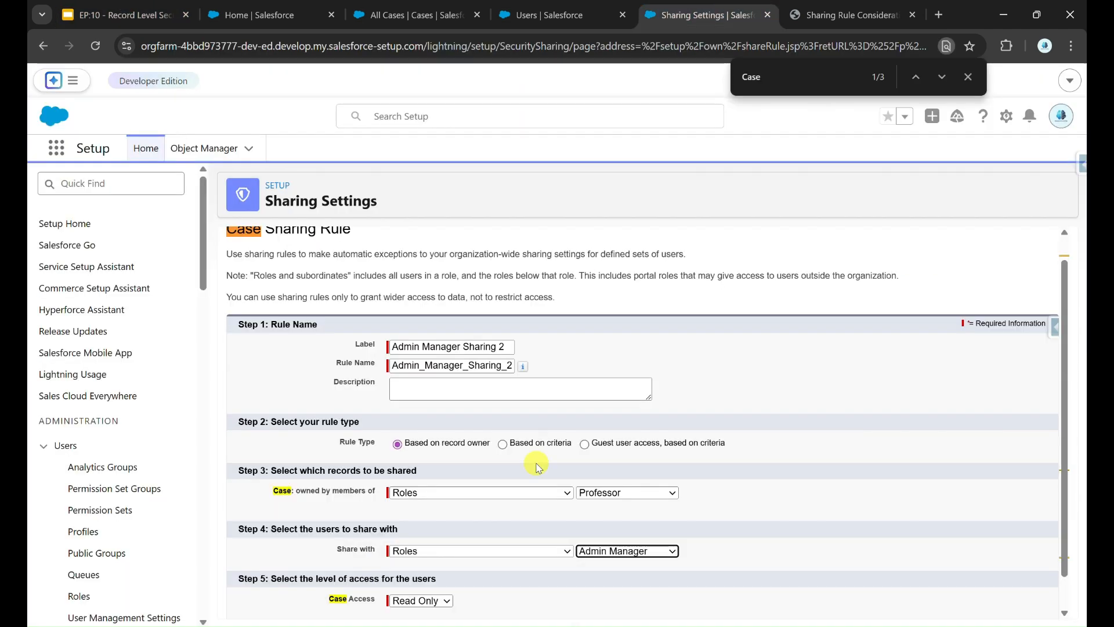
# - Set Case Access to Read/Write, then save the sharing rule and accept the sharing recalculation
pyautogui.scroll(-1, 522, 522)
pyautogui.click(421, 564)
pyautogui.click(417, 592)
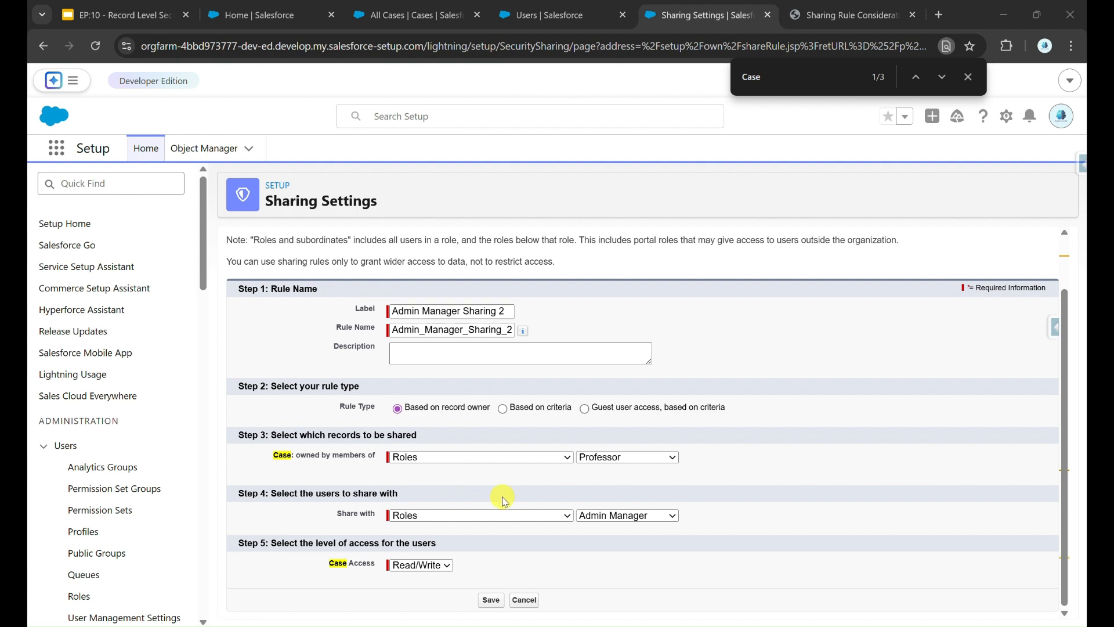
pyautogui.click(400, 358)
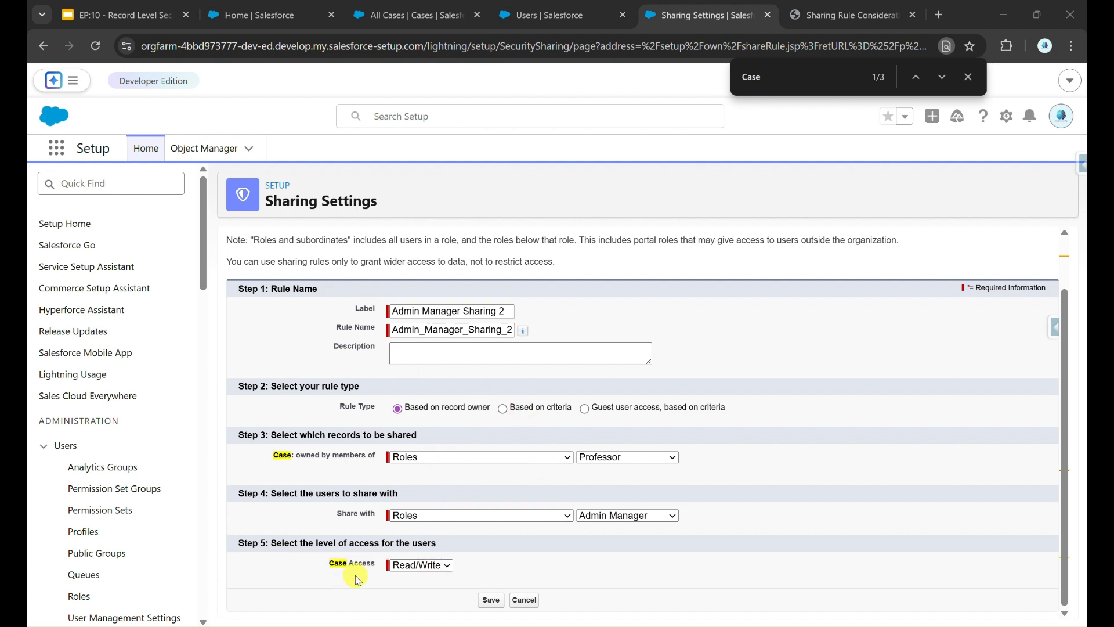
pyautogui.click(487, 601)
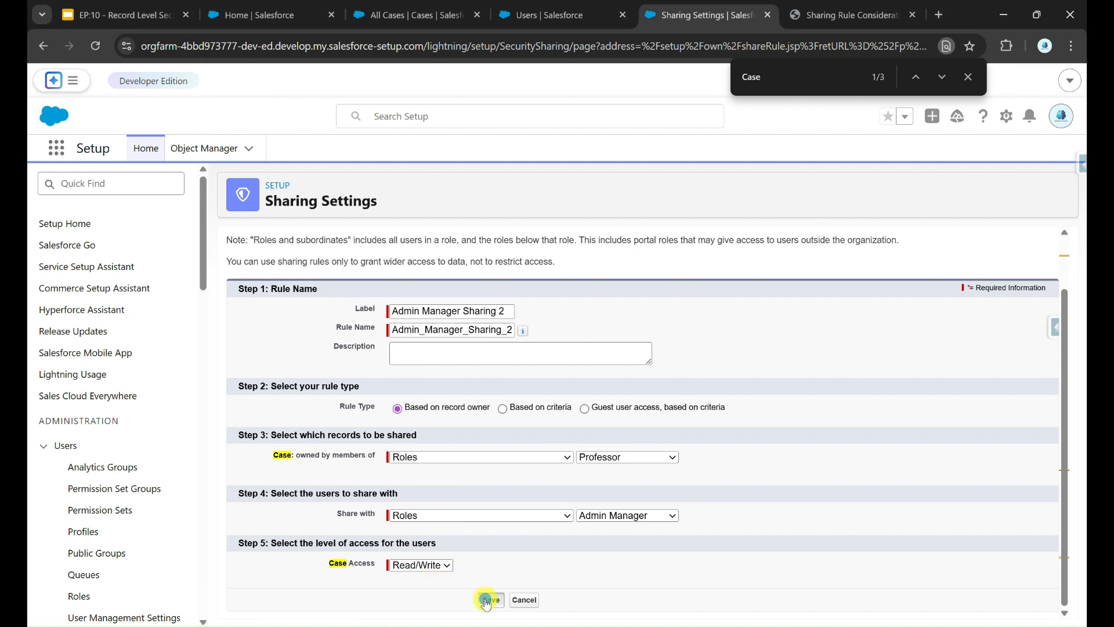
pyautogui.click(618, 182)
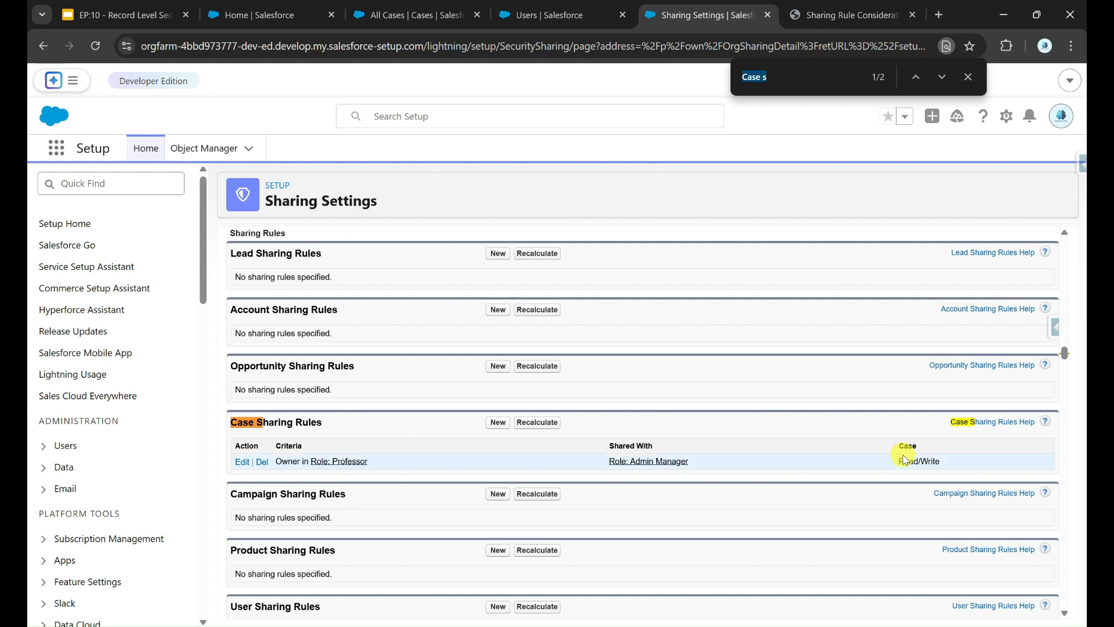
# - Compare the case sharing rule's access level with the help article's consideration on multiple rules granting different access levels
pyautogui.click(895, 463)
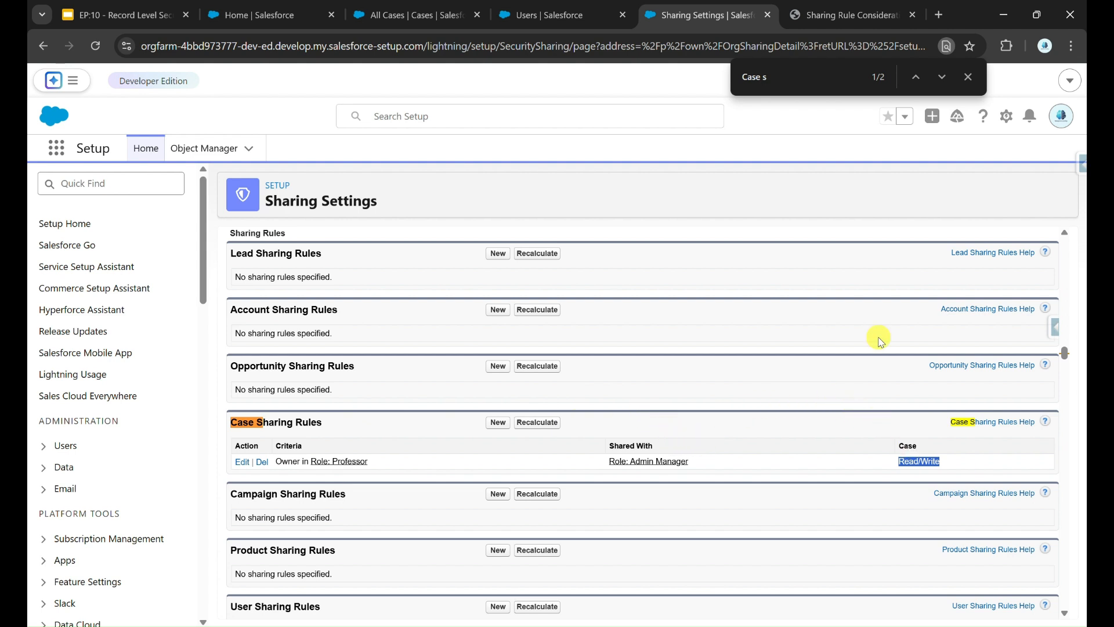
pyautogui.click(847, 14)
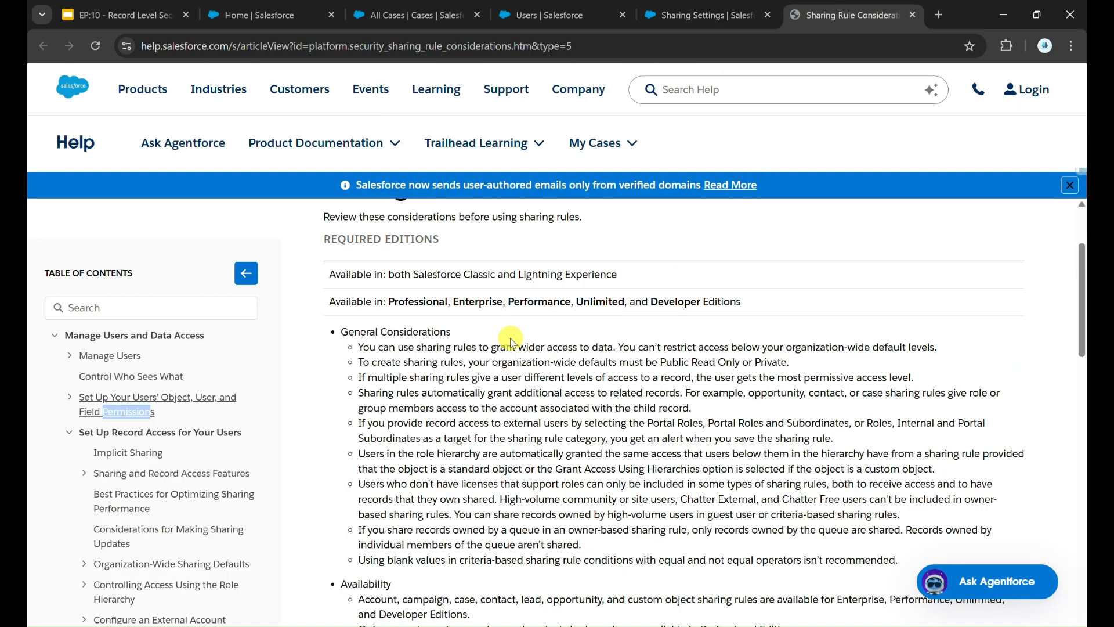
pyautogui.moveTo(356, 377); pyautogui.dragTo(696, 377)
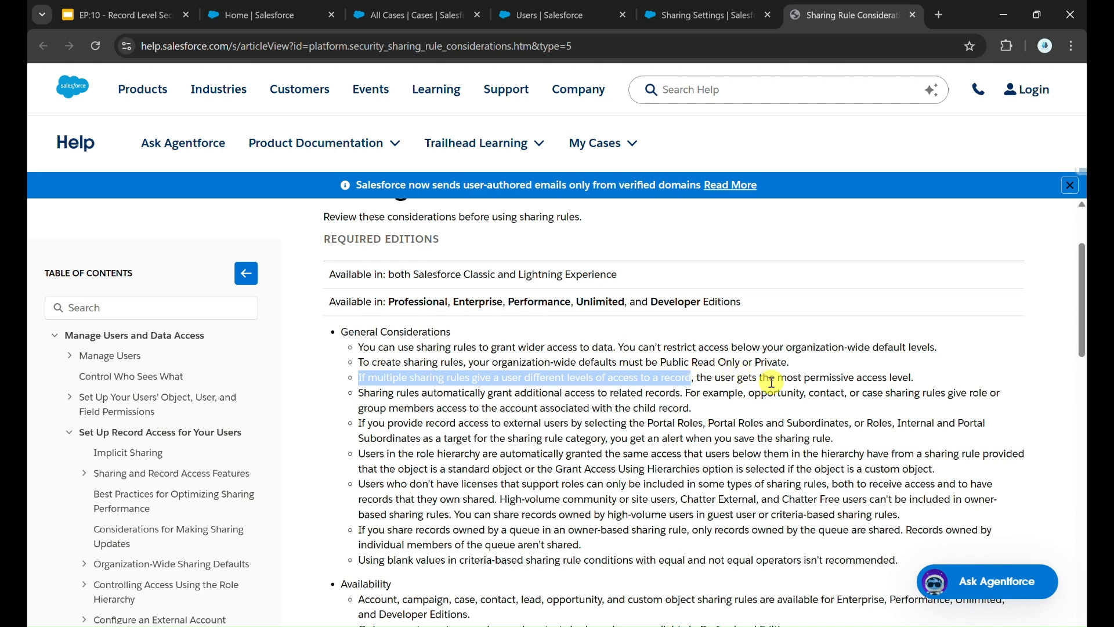
pyautogui.click(803, 377)
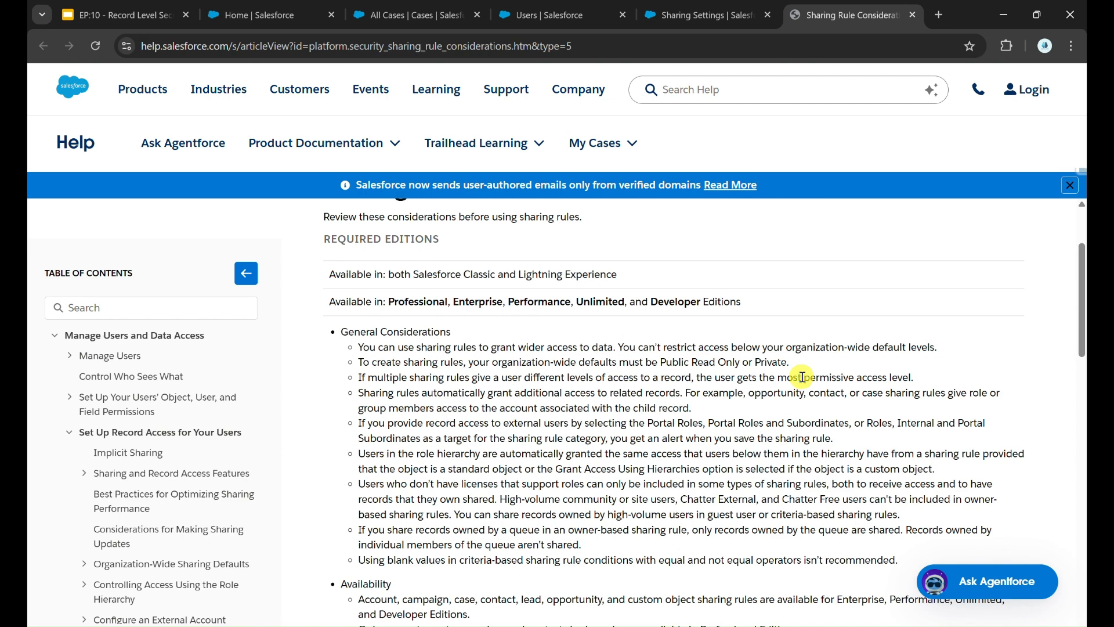
# - Revisit the Sharing Settings page, and switch to the Google Slides presentation to review the Professor and Admin Manager role scenario
pyautogui.click(711, 15)
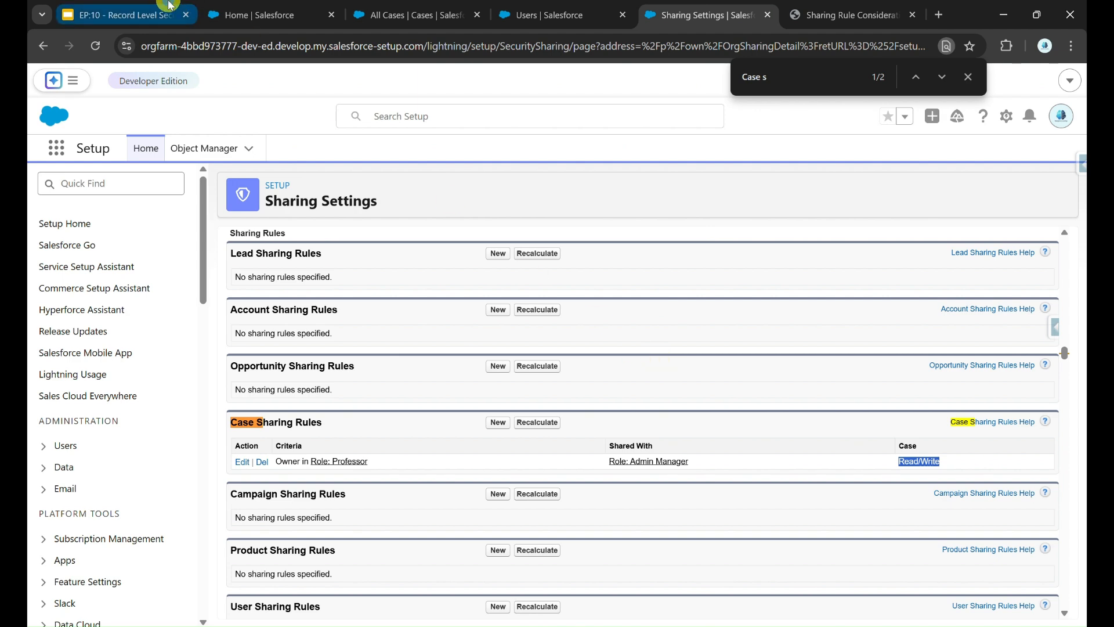
pyautogui.click(116, 15)
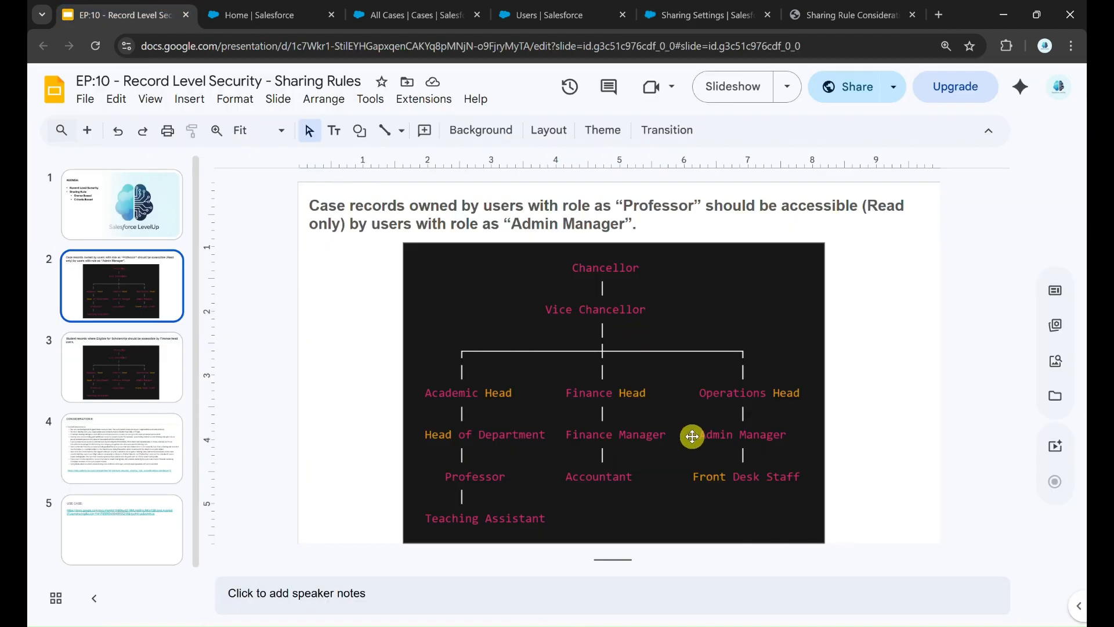
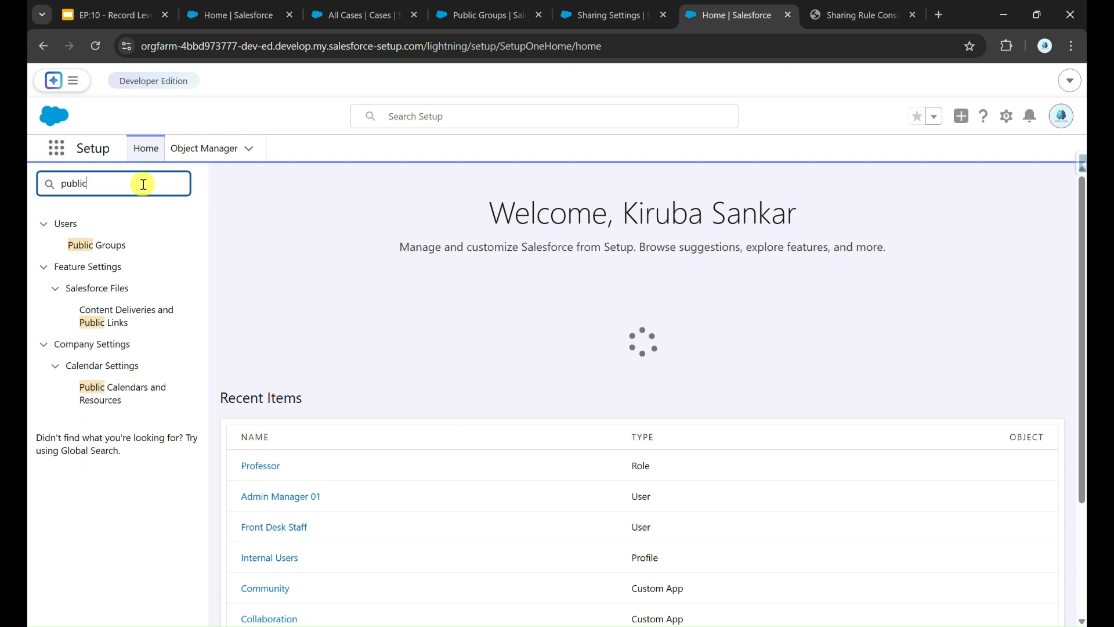
# - Open the Public Groups page in Salesforce Setup
pyautogui.click(118, 249)
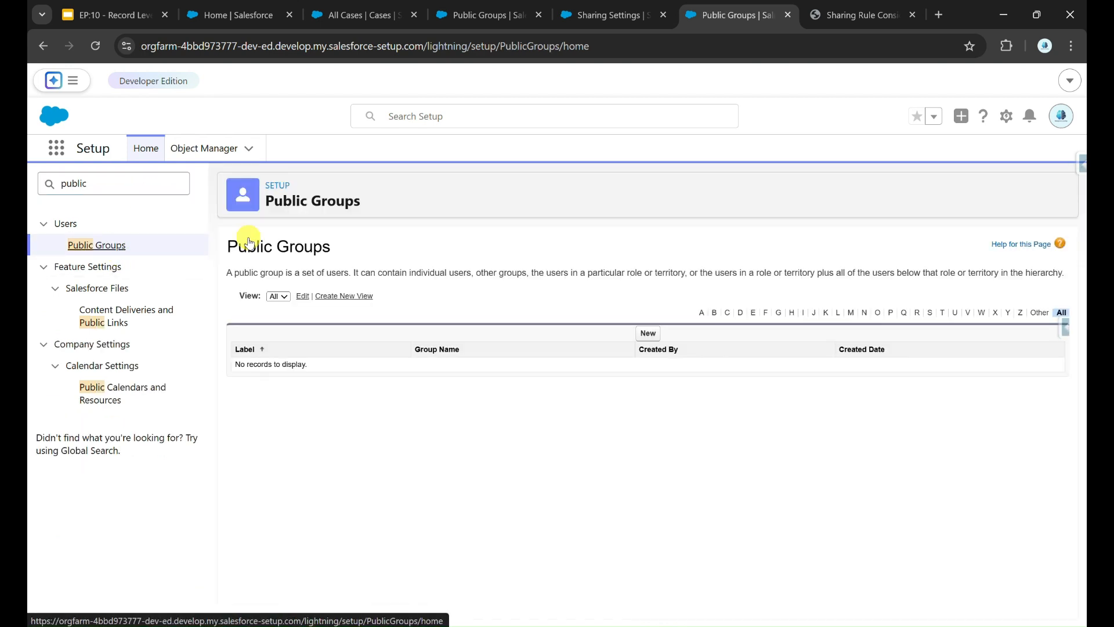
# - Start a new public group and list individual users as available members, selecting Professor 01 to examine the membership options
pyautogui.click(648, 334)
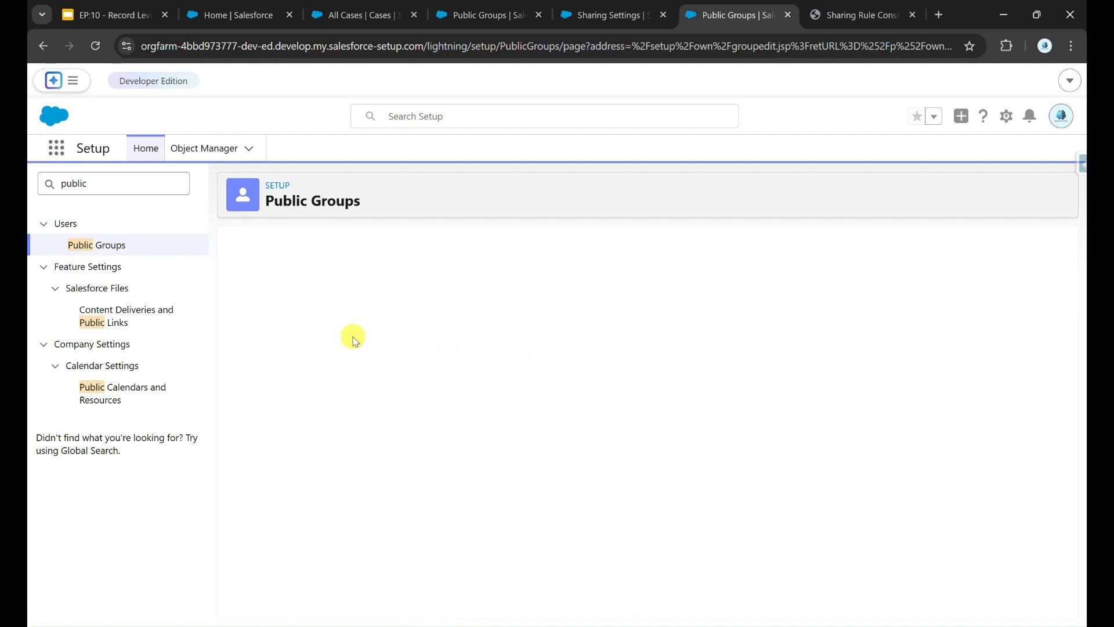
pyautogui.scroll(-1, 415, 473)
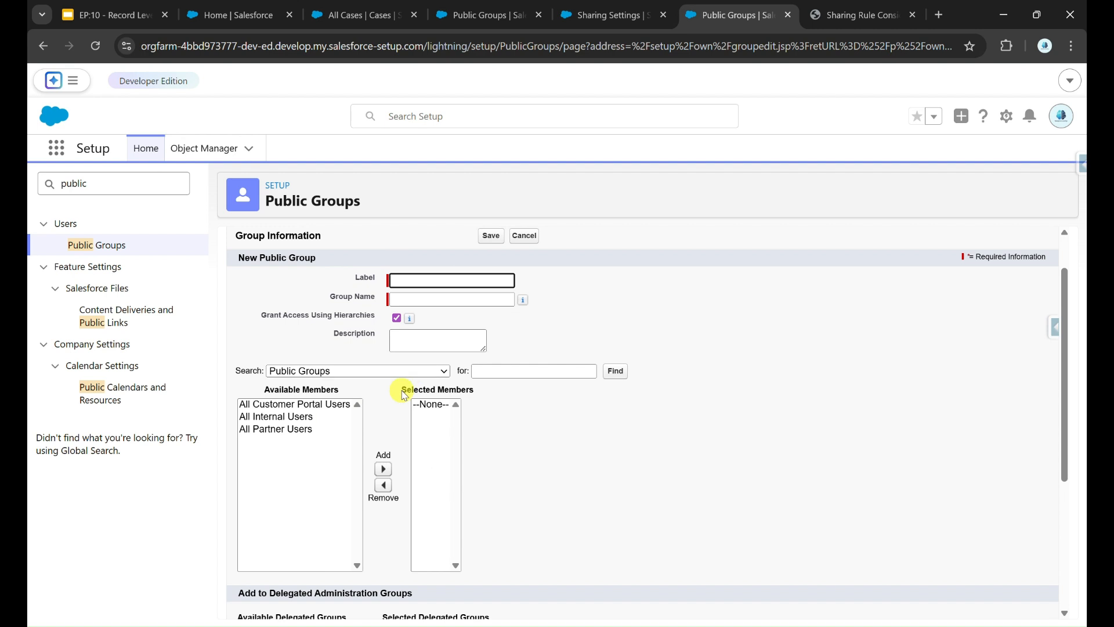
pyautogui.click(374, 371)
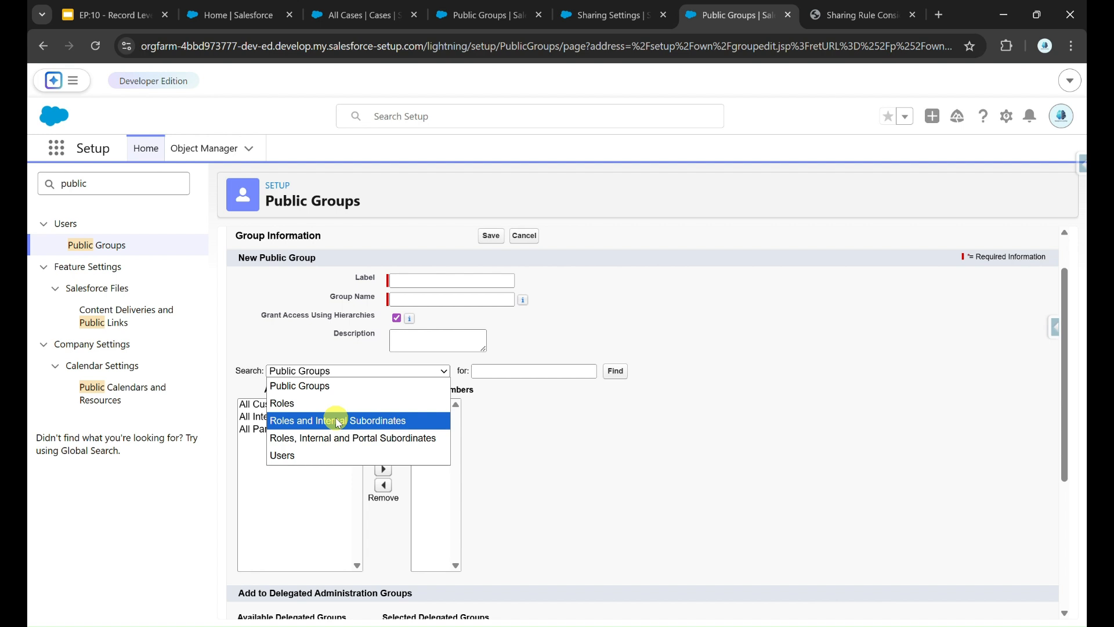
pyautogui.click(322, 455)
pyautogui.click(314, 434)
pyautogui.click(320, 466)
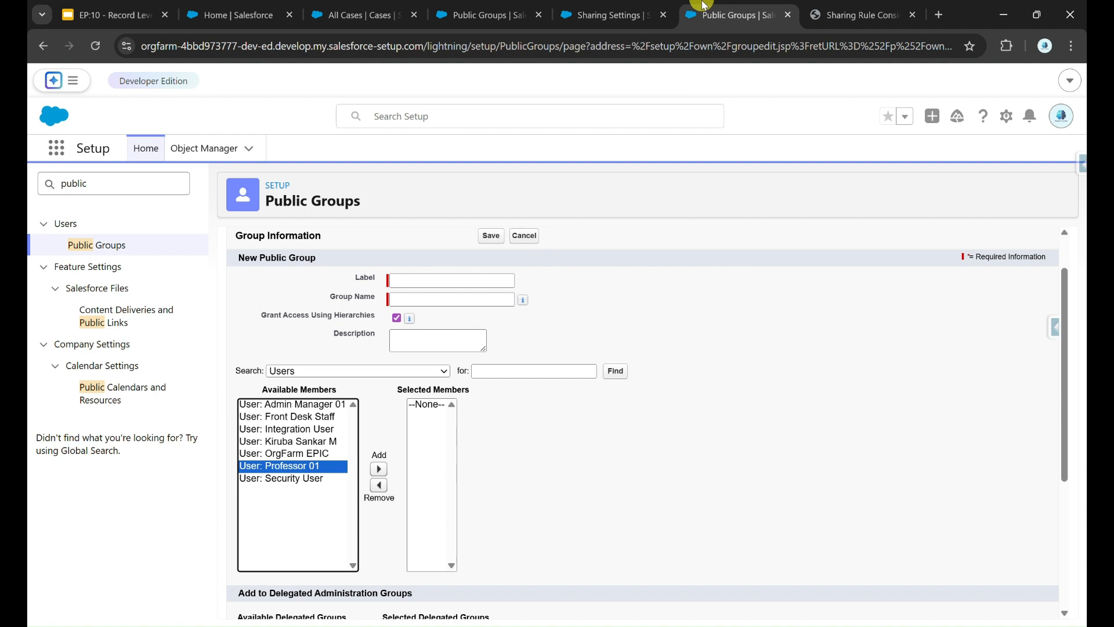
# - Compare the owner categories offered in the case sharing rule with the individual users available for the new public group
pyautogui.click(612, 15)
pyautogui.click(427, 457)
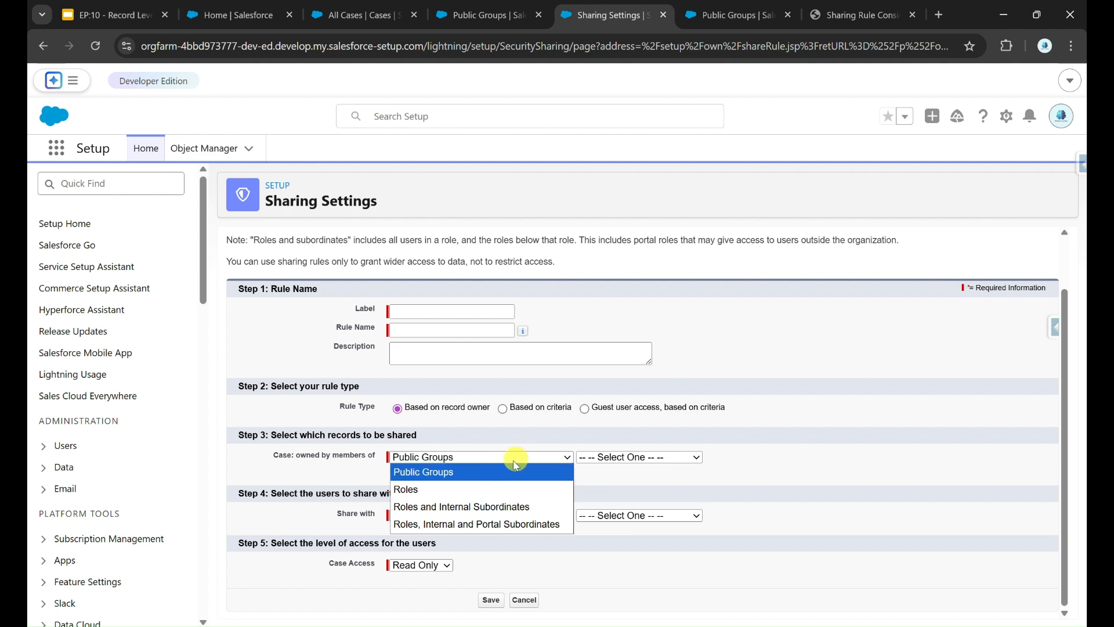
pyautogui.click(749, 13)
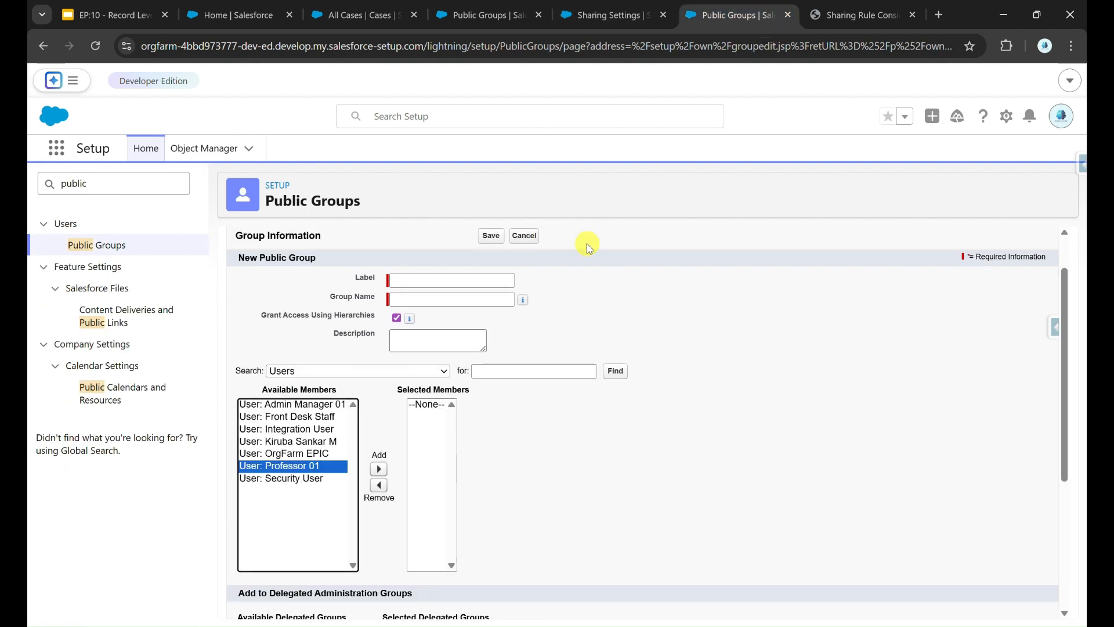
pyautogui.click(290, 442)
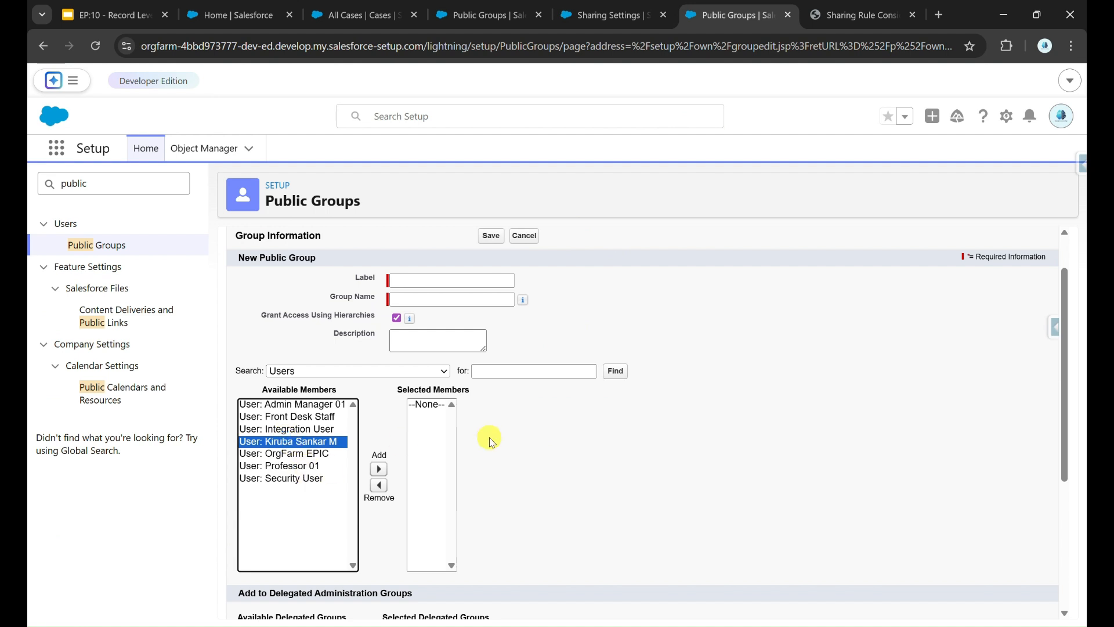
pyautogui.click(636, 11)
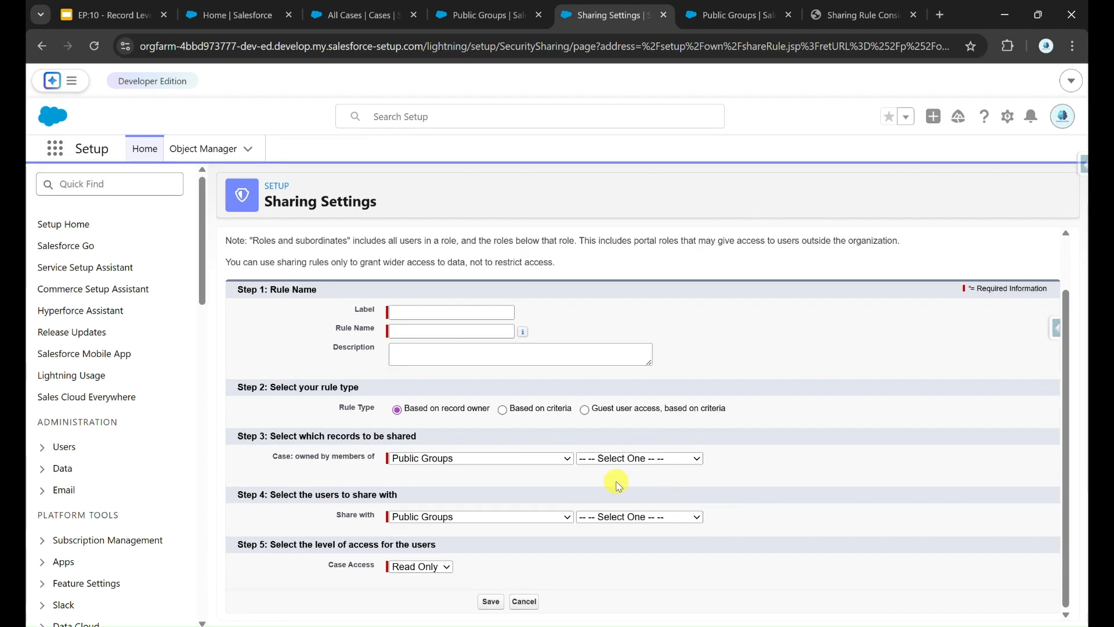
pyautogui.click(562, 458)
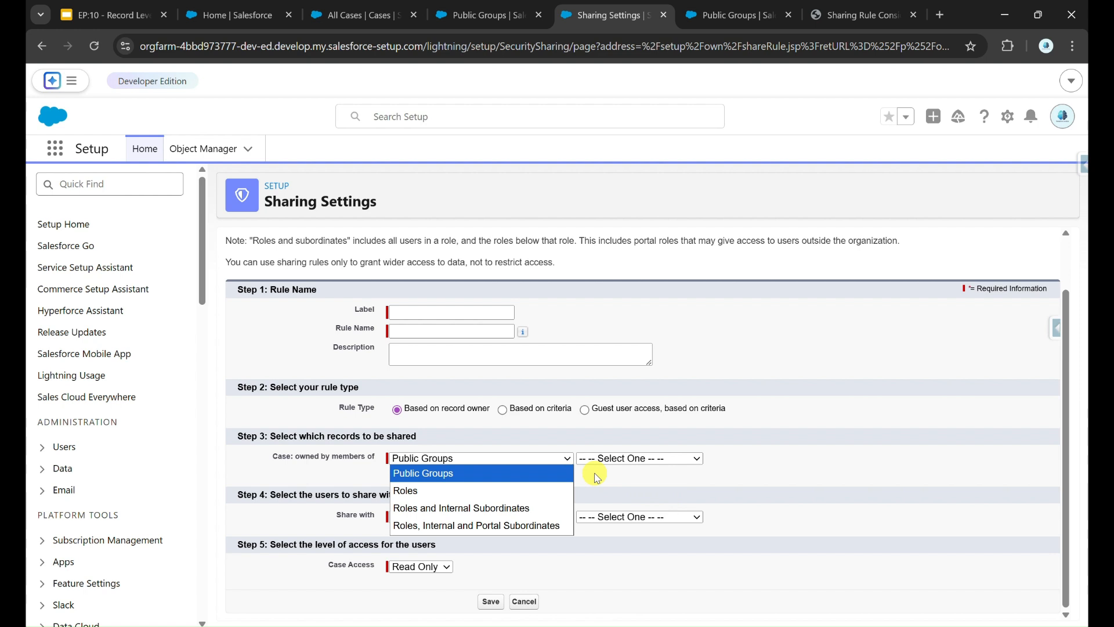
pyautogui.click(598, 477)
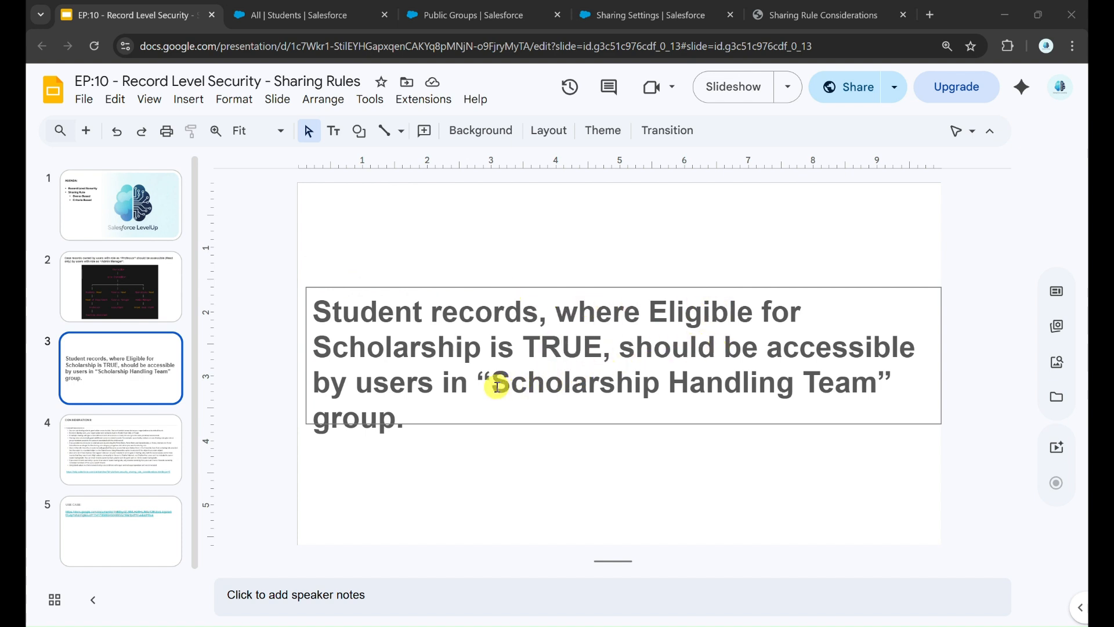
# - Copy "Scholarship Handling Team" from the scenario slide and use it as the label and group name of a new public group
pyautogui.moveTo(496, 386); pyautogui.dragTo(874, 394)
pyautogui.hotkey('ctrl', 'c')
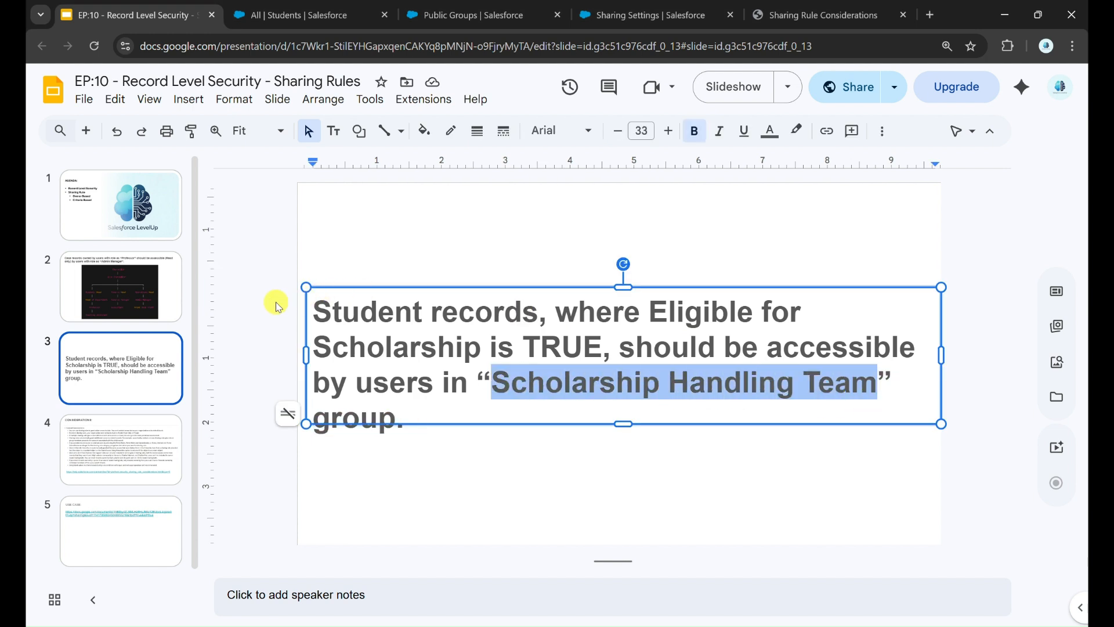
pyautogui.click(259, 305)
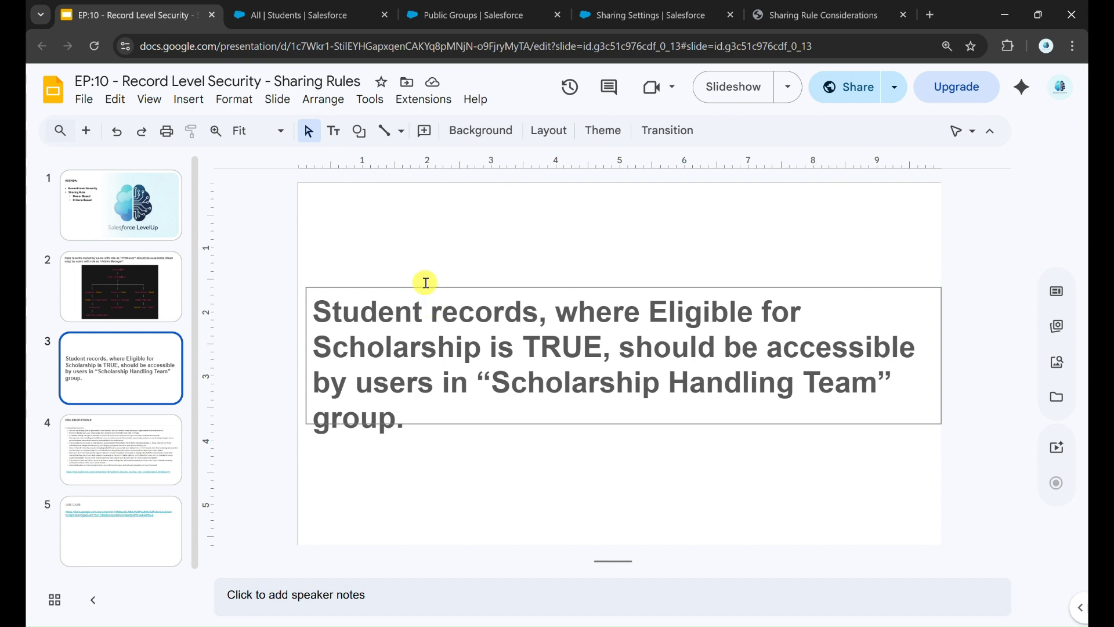
pyautogui.click(426, 7)
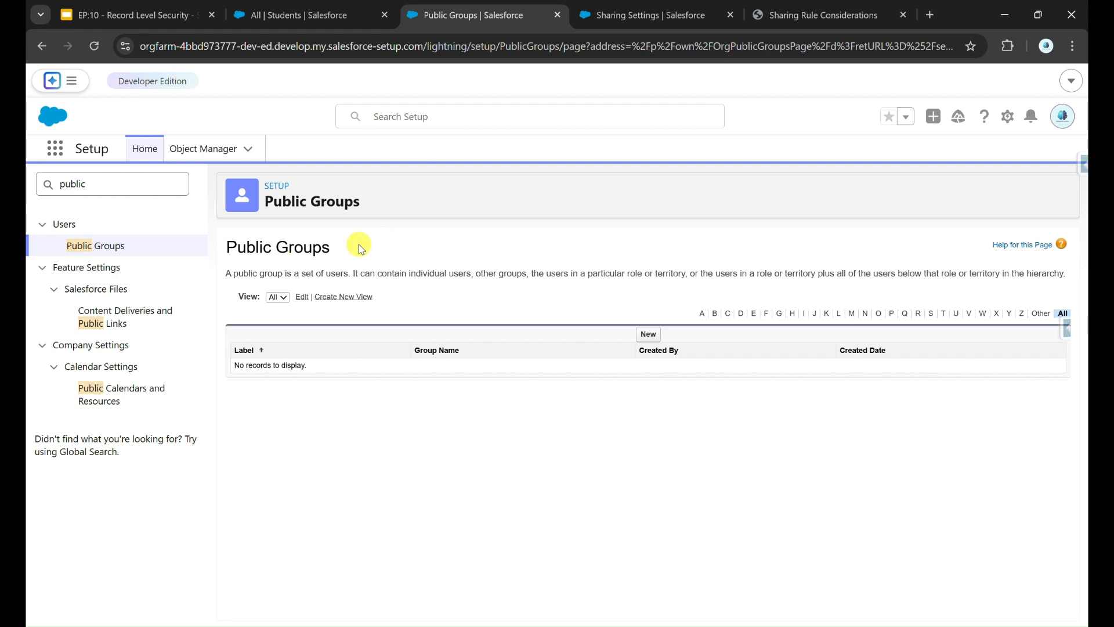
pyautogui.click(652, 335)
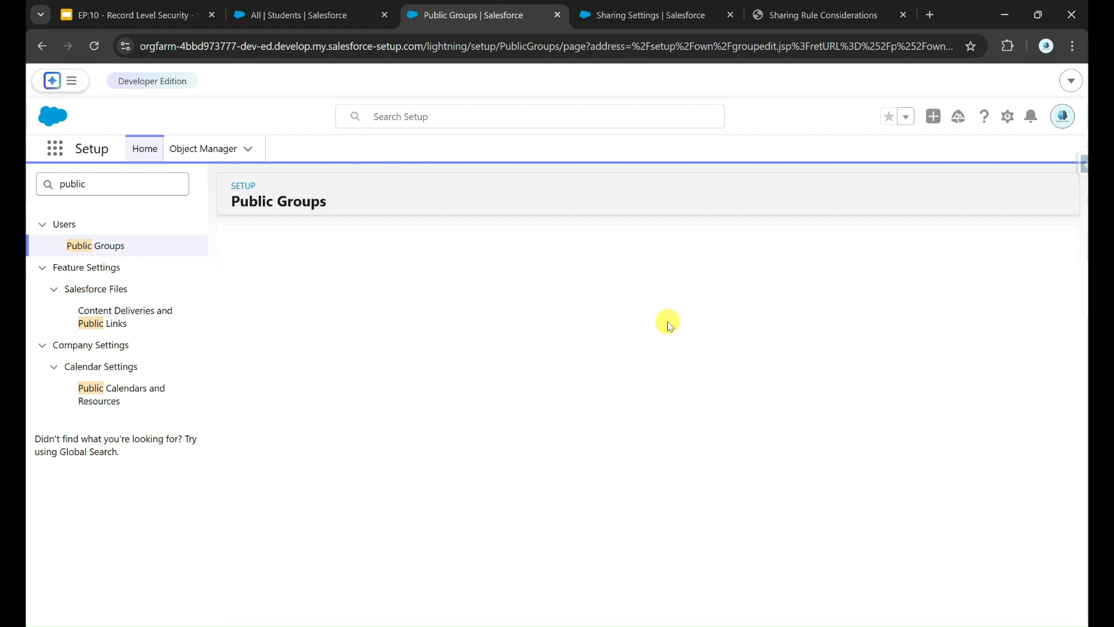
pyautogui.hotkey('ctrl', 'v')
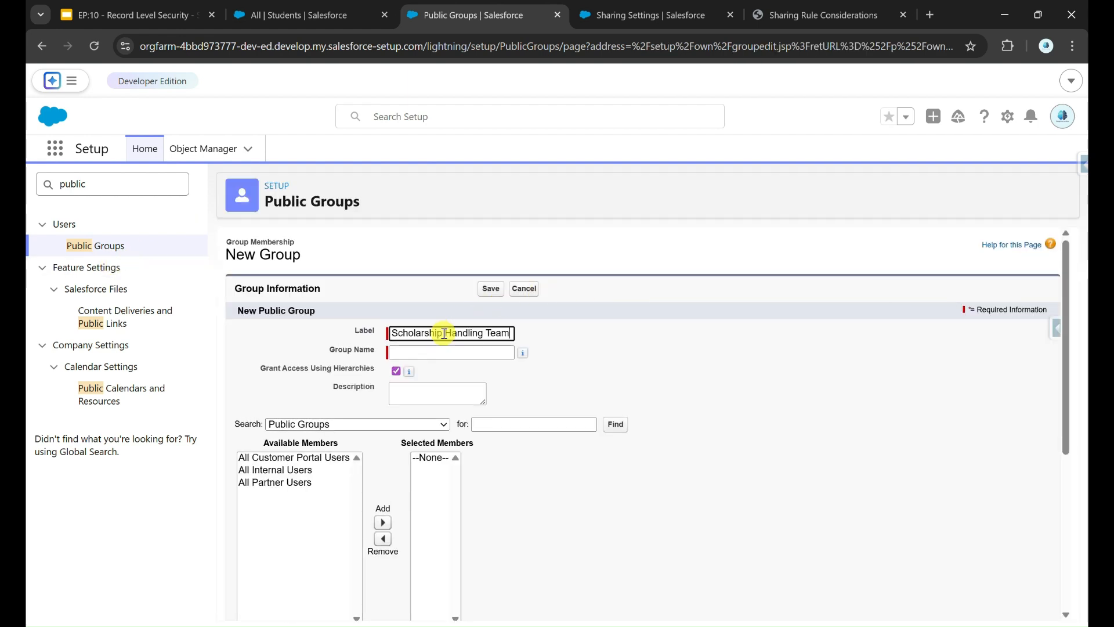
pyautogui.click(477, 352)
# - Add the user Admin Manager 01 as a member of the public group, save it and open its details
pyautogui.scroll(-1, 462, 378)
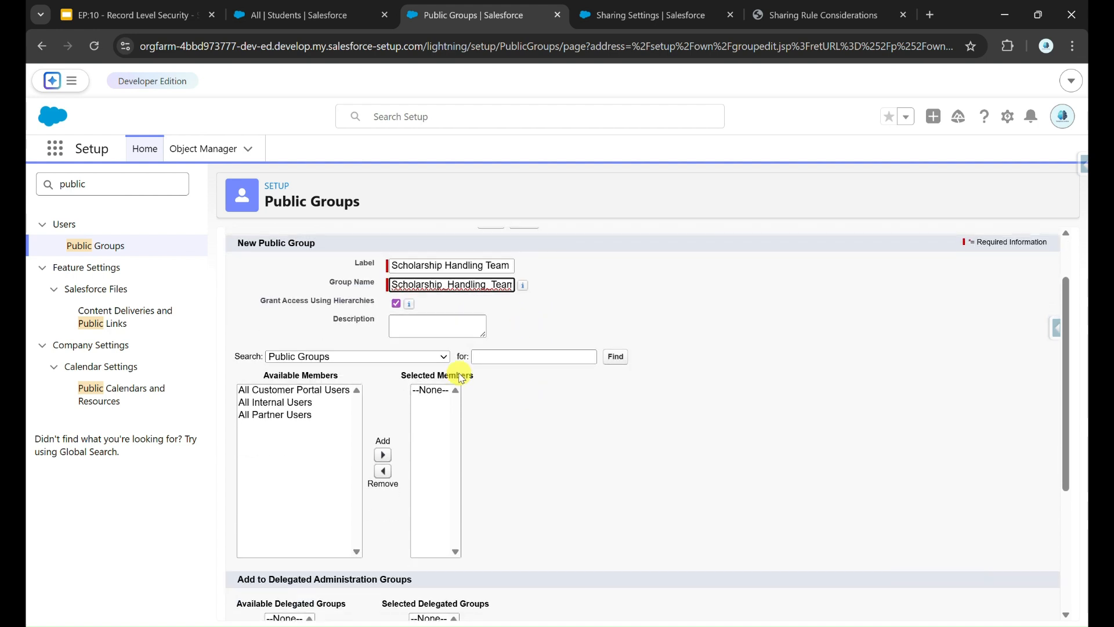
pyautogui.click(389, 357)
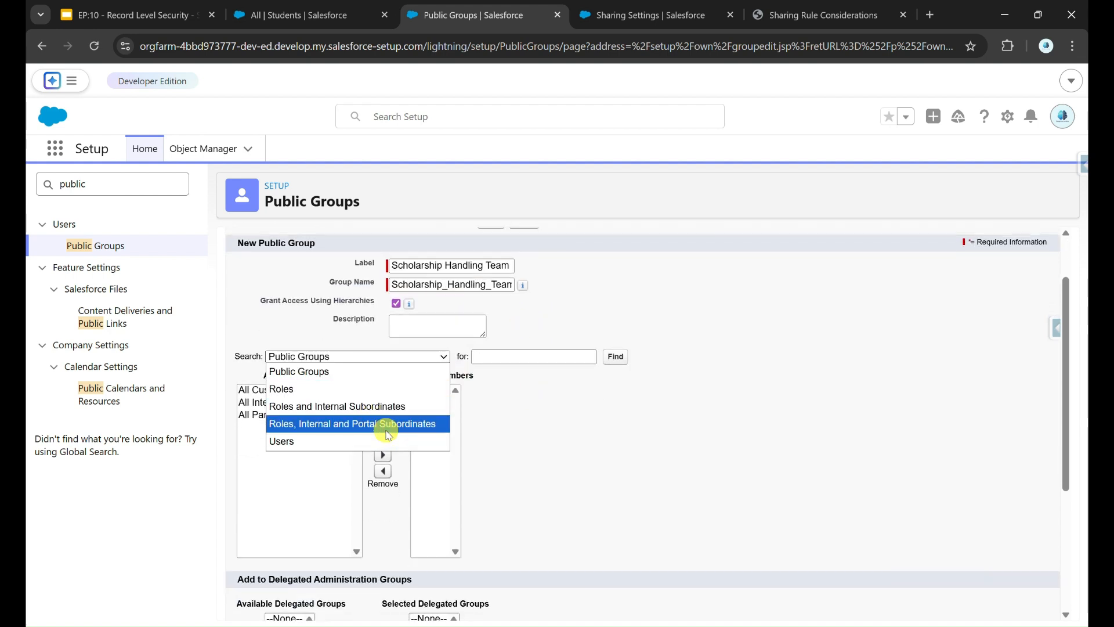
pyautogui.click(388, 441)
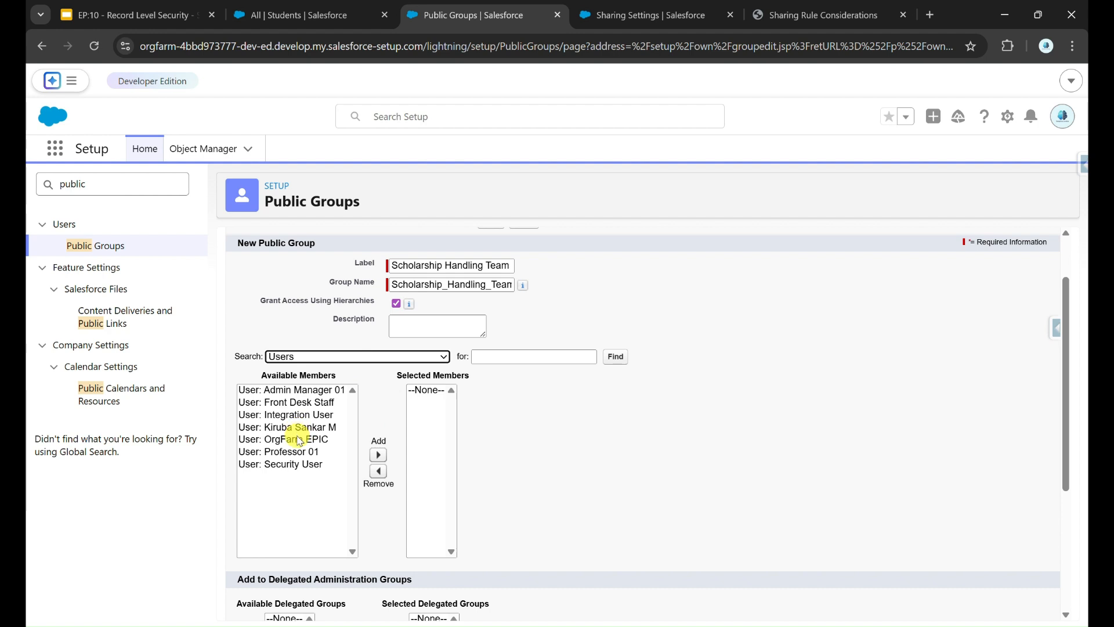
pyautogui.click(341, 402)
pyautogui.click(332, 390)
pyautogui.click(377, 455)
pyautogui.scroll(-3, 533, 437)
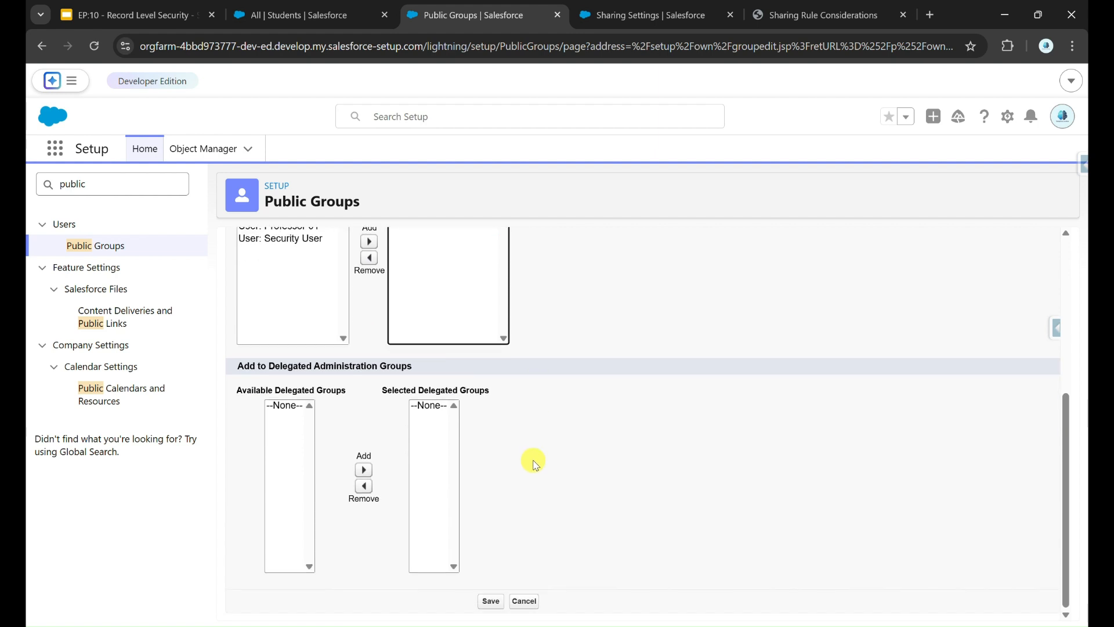
pyautogui.click(491, 617)
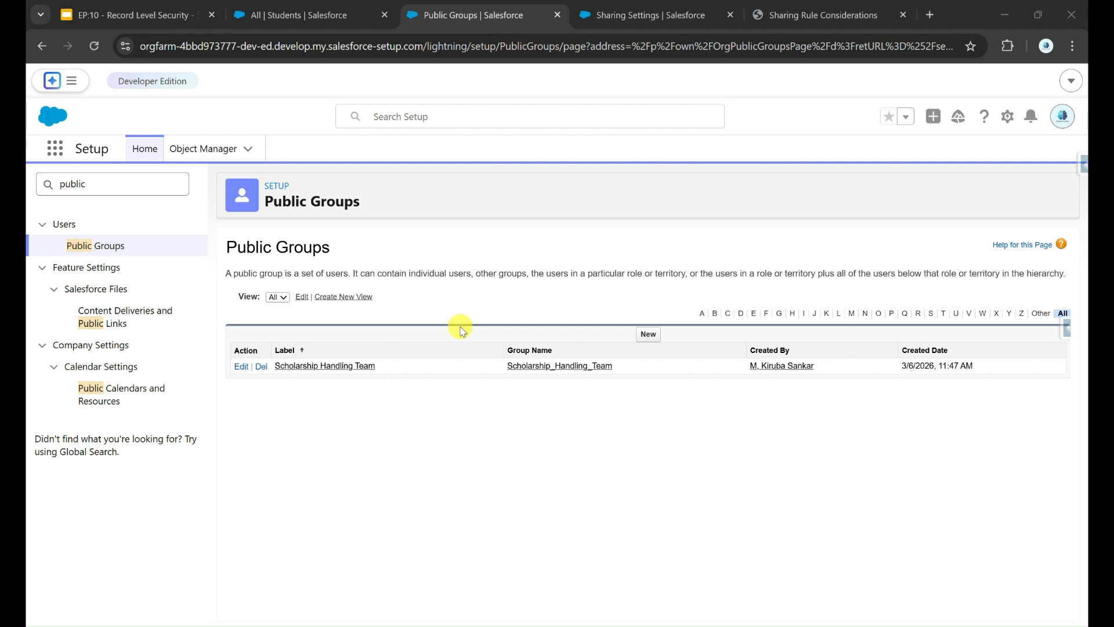
pyautogui.click(360, 371)
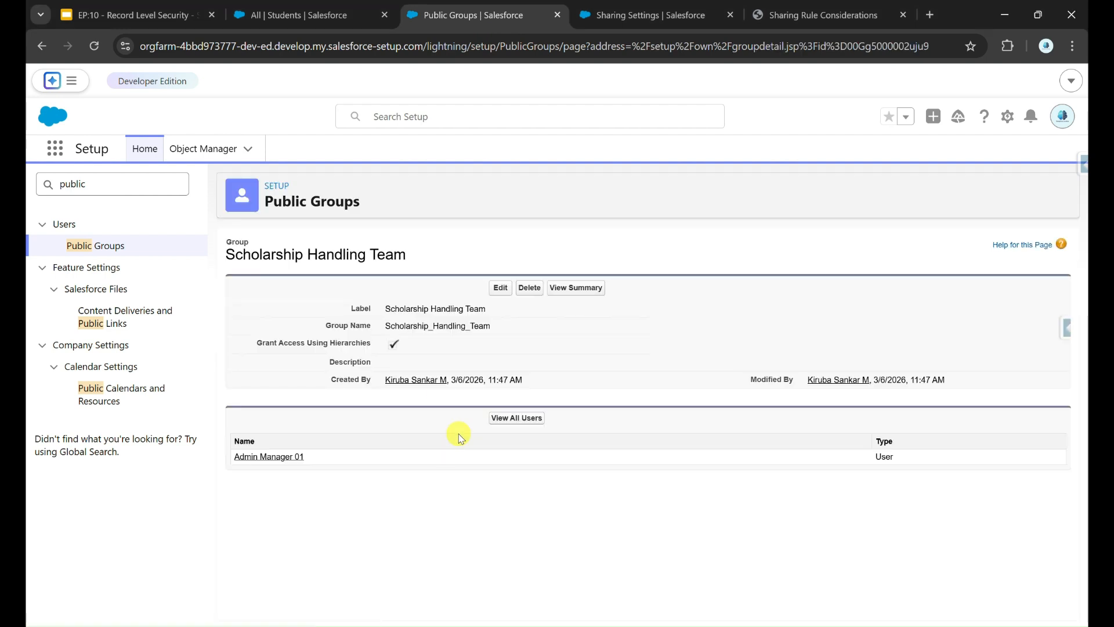
# - Locate the Student Sharing Rules section on the Sharing Settings page
pyautogui.click(667, 16)
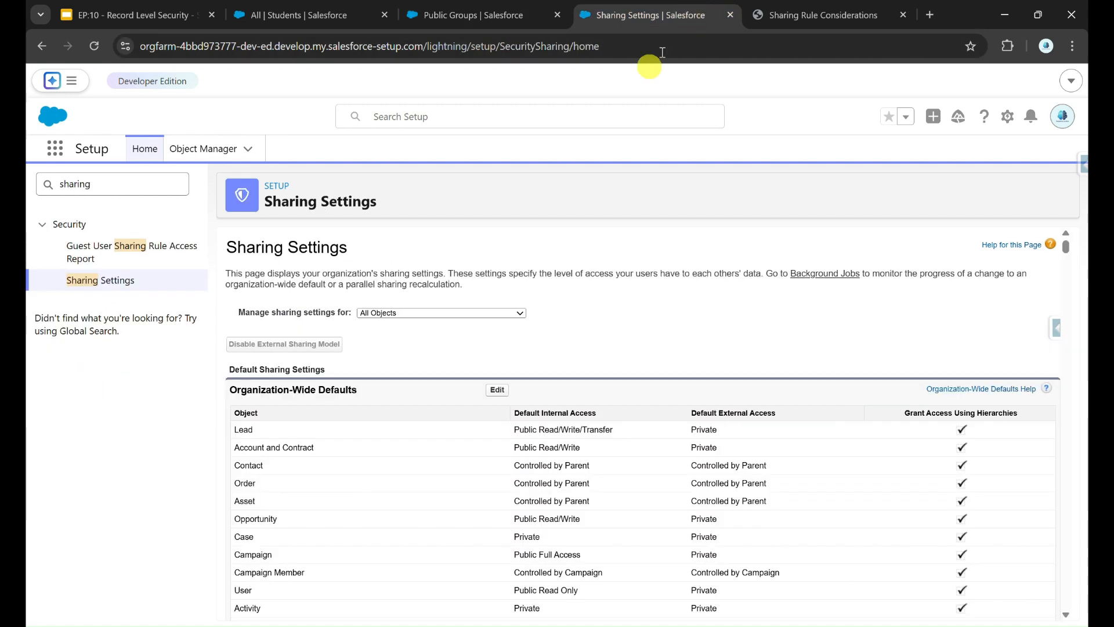
pyautogui.click(542, 254)
pyautogui.hotkey('ctrl', 'f')
pyautogui.write('Student')
pyautogui.press('Return')
pyautogui.press('Return')
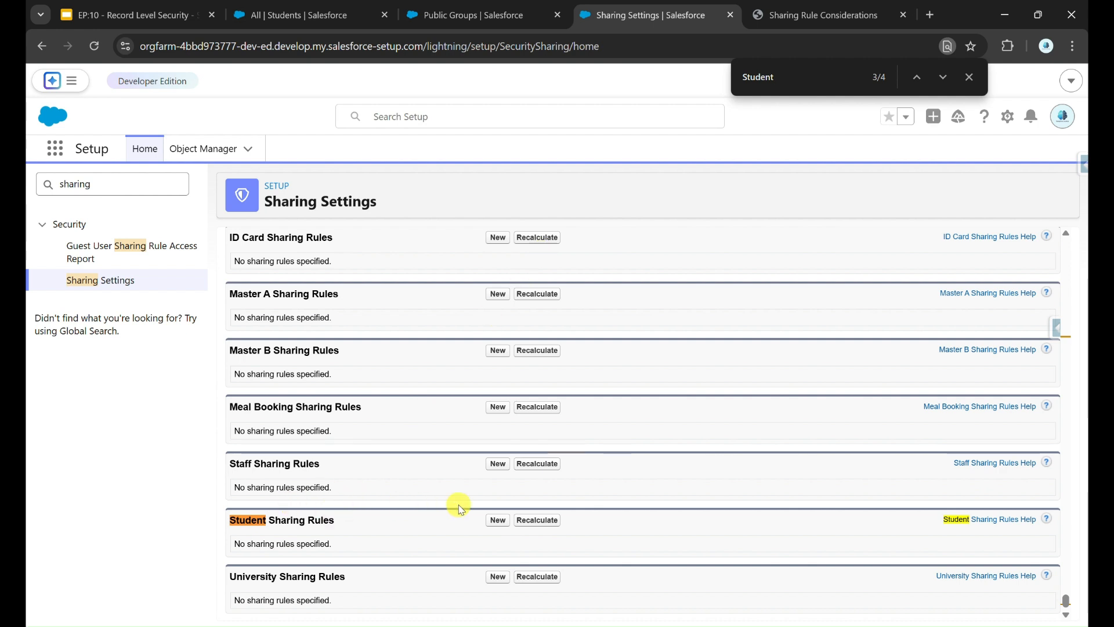
# - Start a new Student sharing rule with the label "Scholarship Handling Team" and the matching rule name
pyautogui.click(497, 520)
pyautogui.click(438, 373)
pyautogui.write('Scholarship Handling Team')
pyautogui.press('Escape')
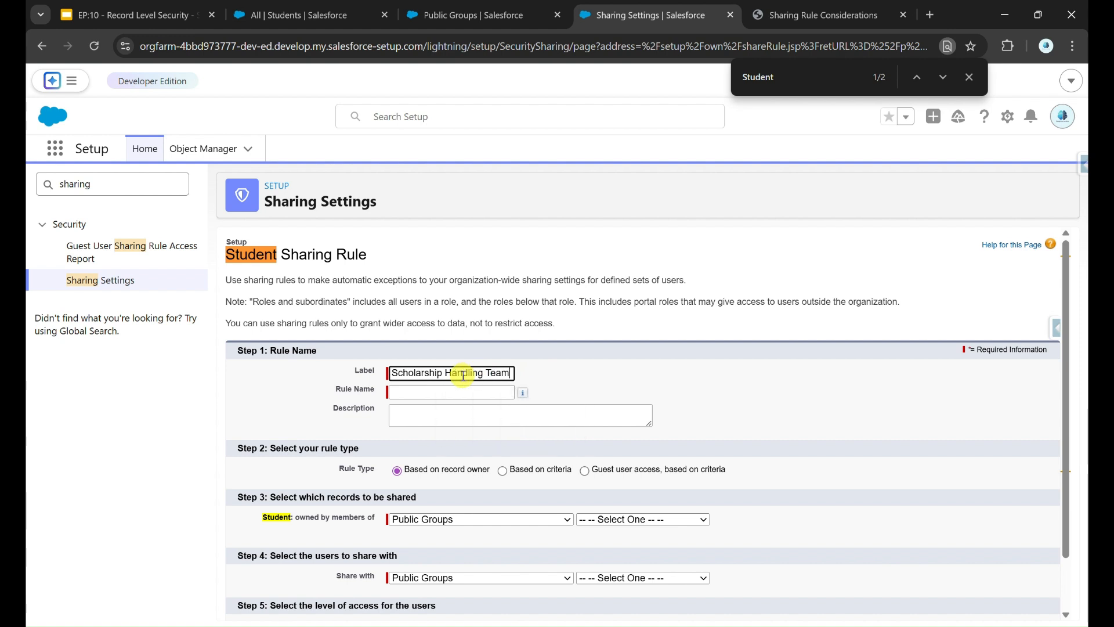
pyautogui.click(577, 367)
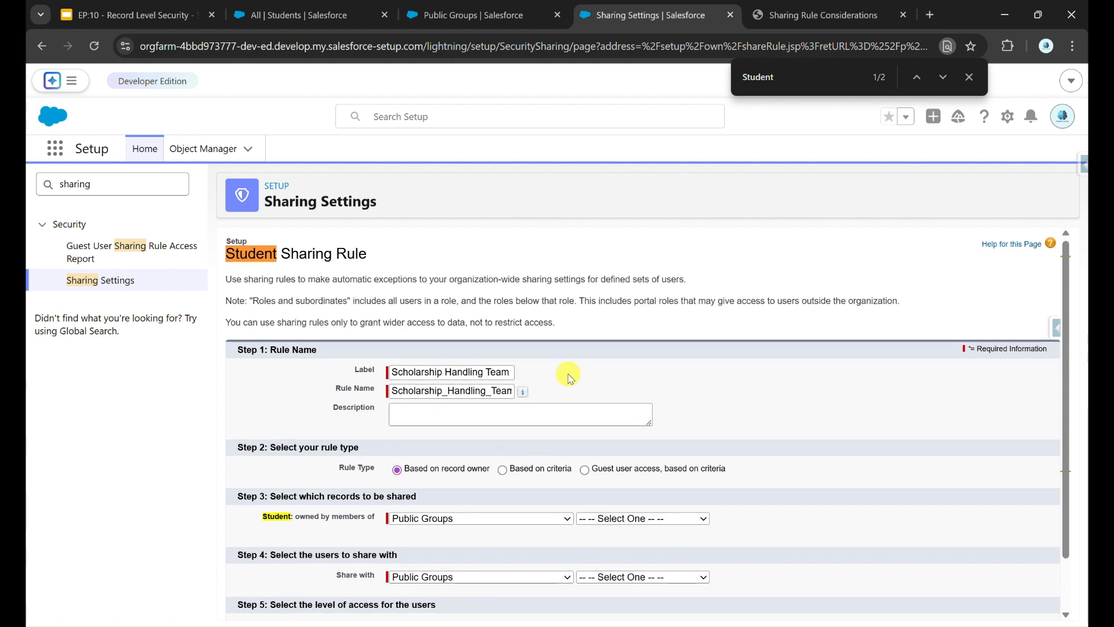
# - Base the sharing rule on criteria and set its condition to Scholarship equals True
pyautogui.scroll(-1, 570, 376)
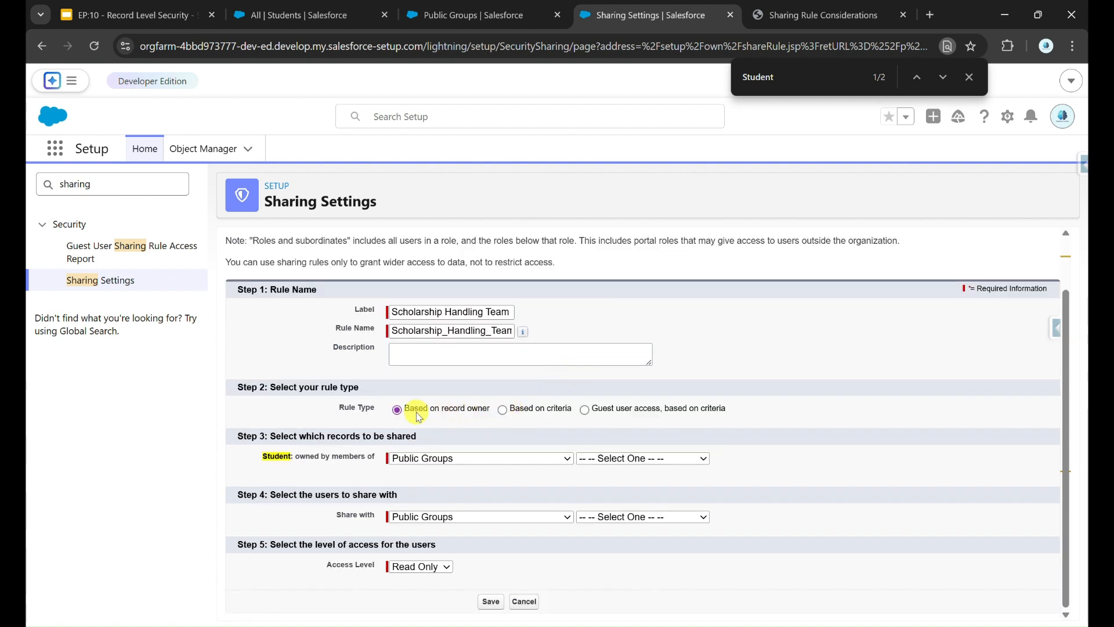
pyautogui.click(502, 409)
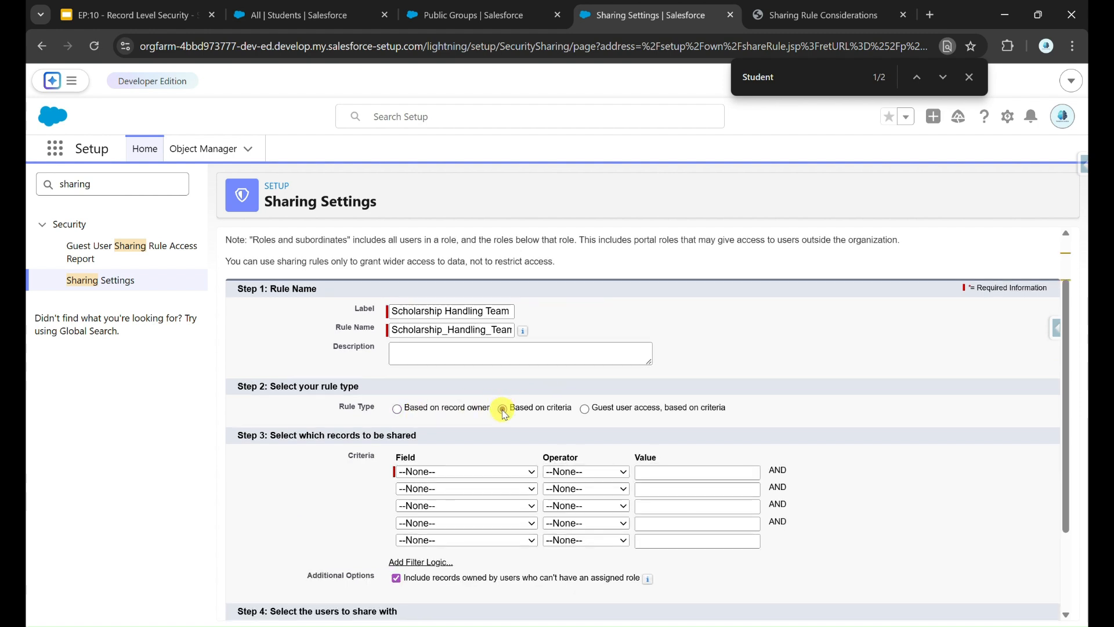
pyautogui.scroll(-1, 502, 412)
pyautogui.click(507, 408)
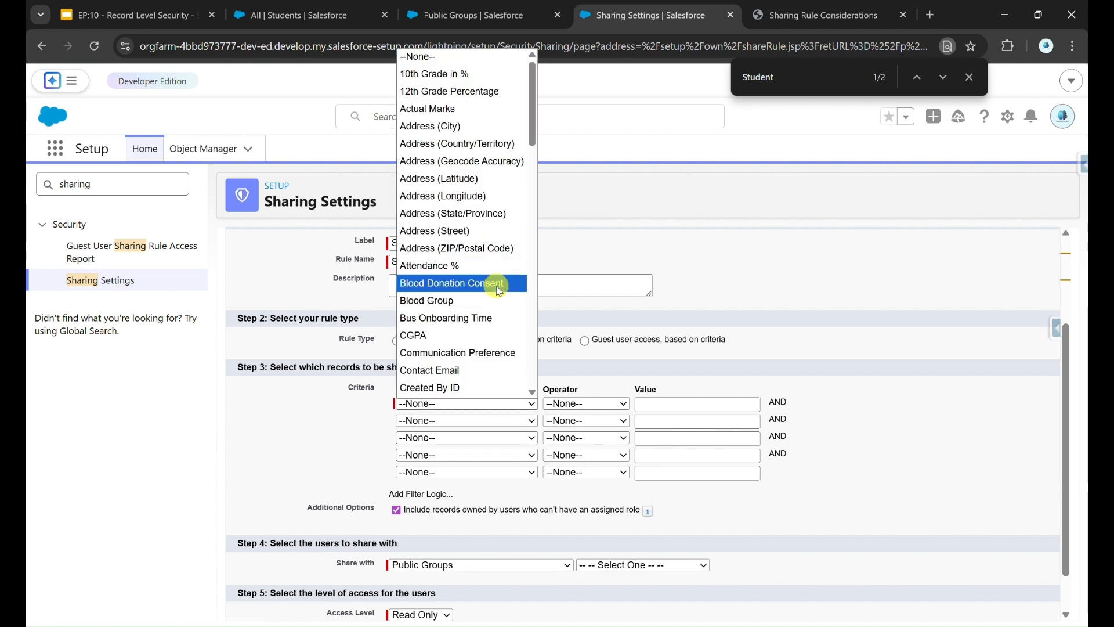
pyautogui.scroll(-7, 497, 291)
pyautogui.scroll(-9, 498, 288)
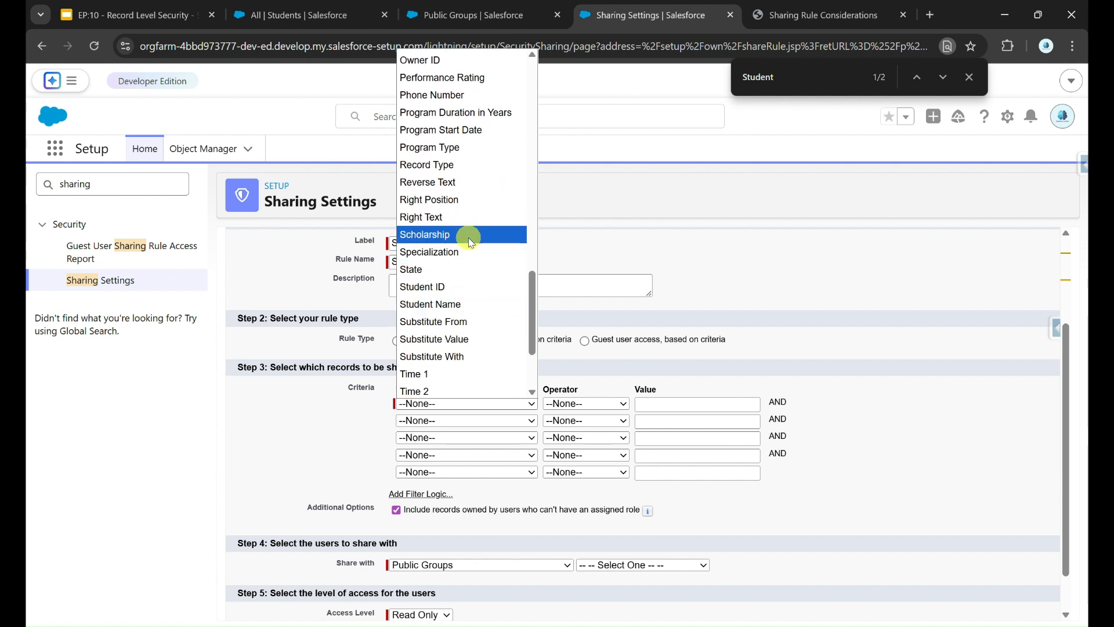
pyautogui.click(468, 235)
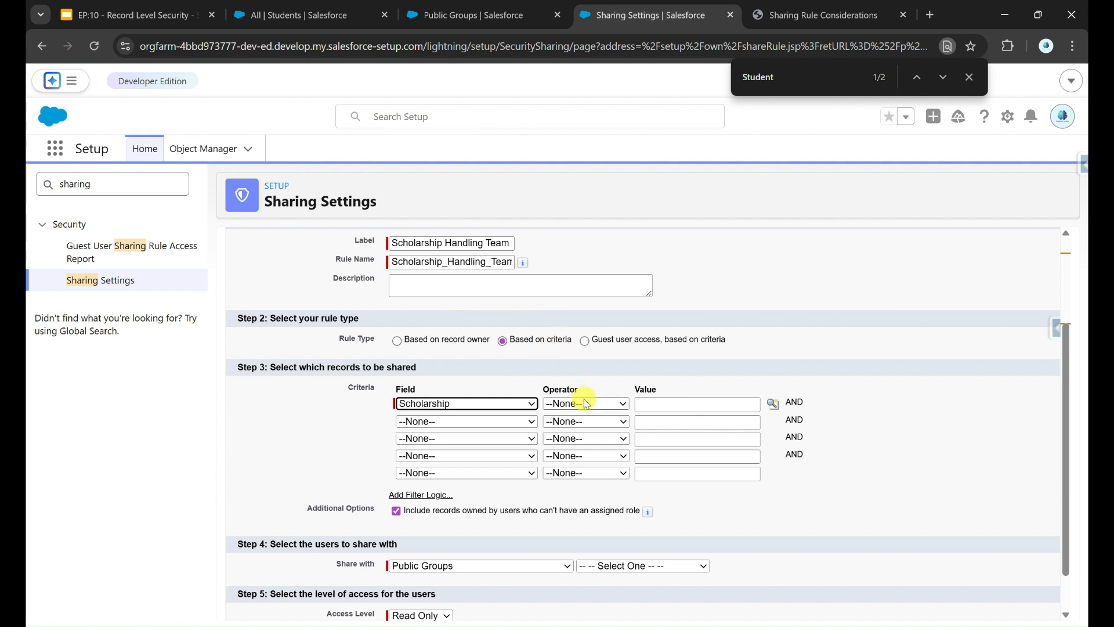
pyautogui.click(606, 404)
pyautogui.click(600, 437)
pyautogui.click(773, 404)
pyautogui.click(50, 134)
pyautogui.click(260, 174)
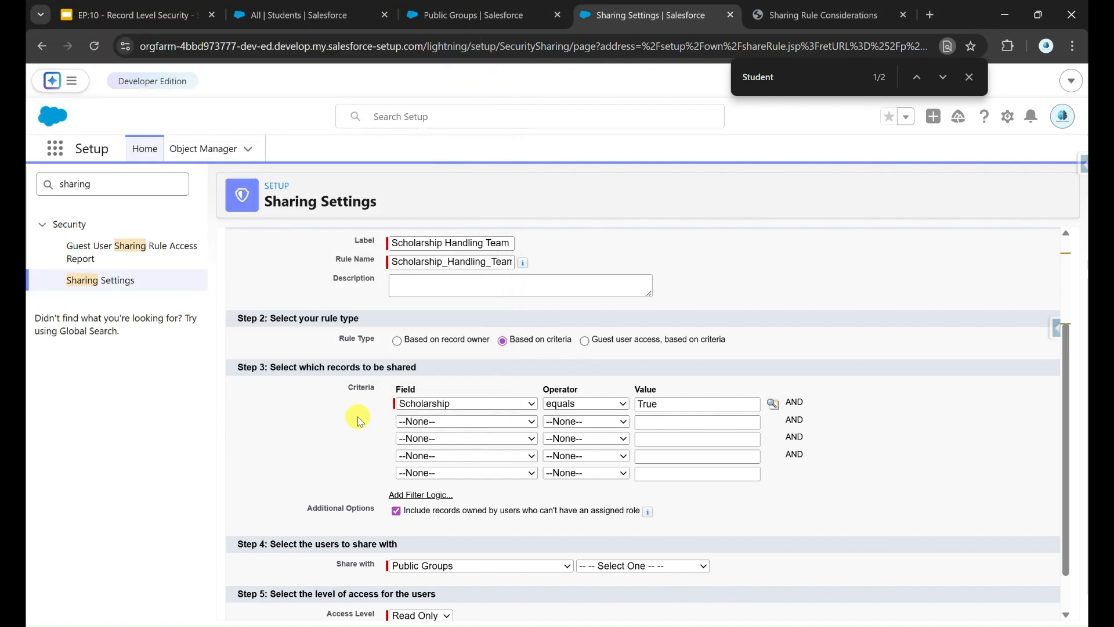
# - Share the matching records with the Scholarship Handling Team public group as Read Only and save the rule, accepting the background recalculation
pyautogui.scroll(-1, 486, 514)
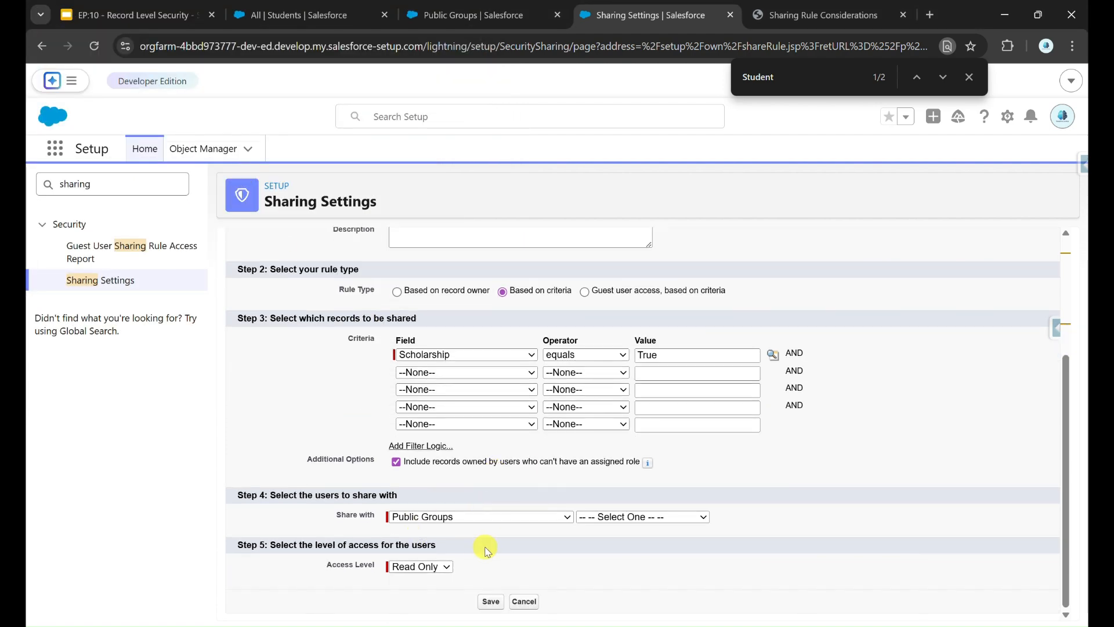
pyautogui.click(653, 517)
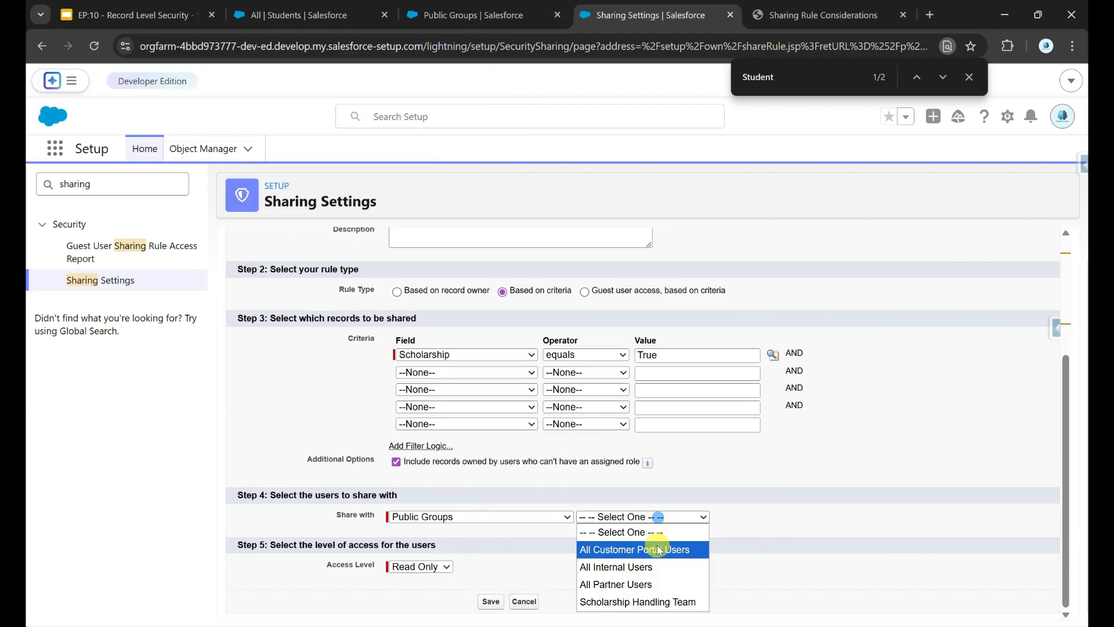
pyautogui.click(612, 602)
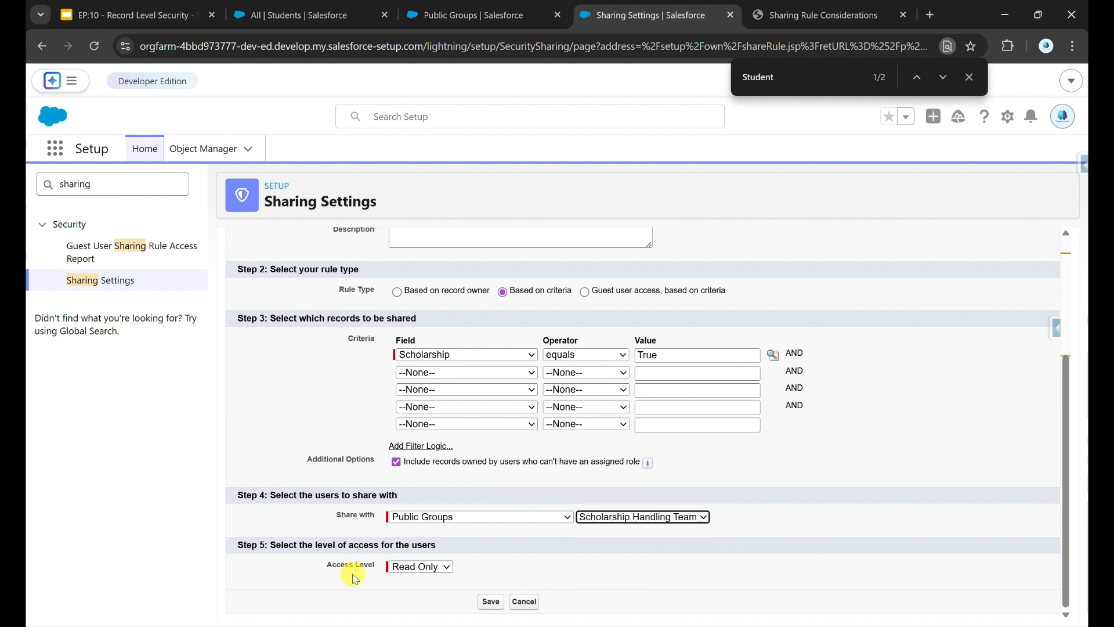
pyautogui.click(484, 602)
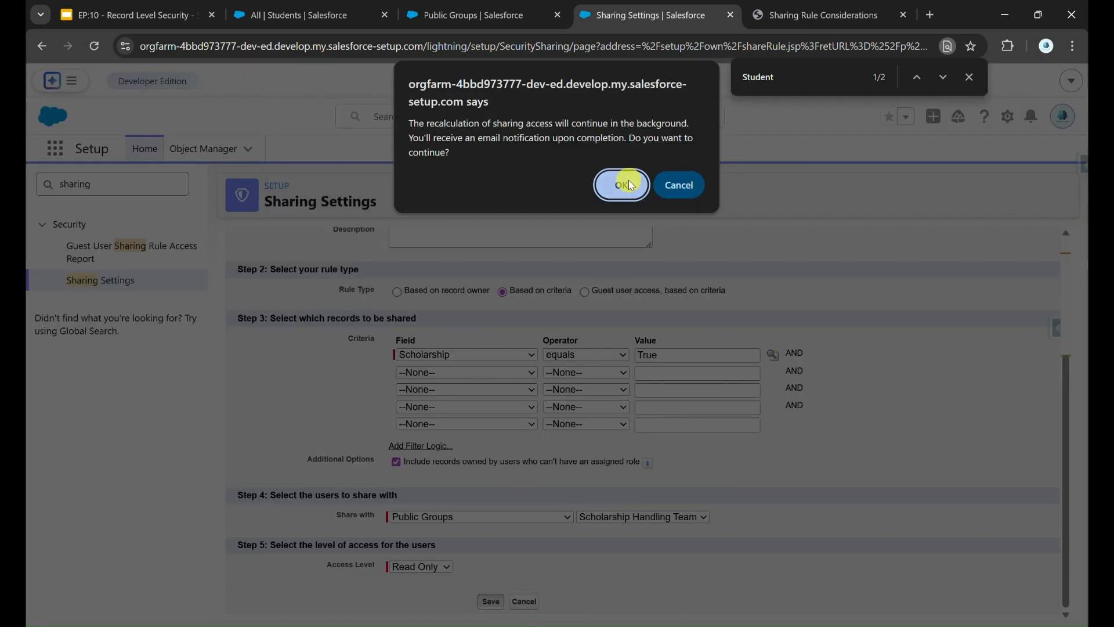
pyautogui.click(623, 181)
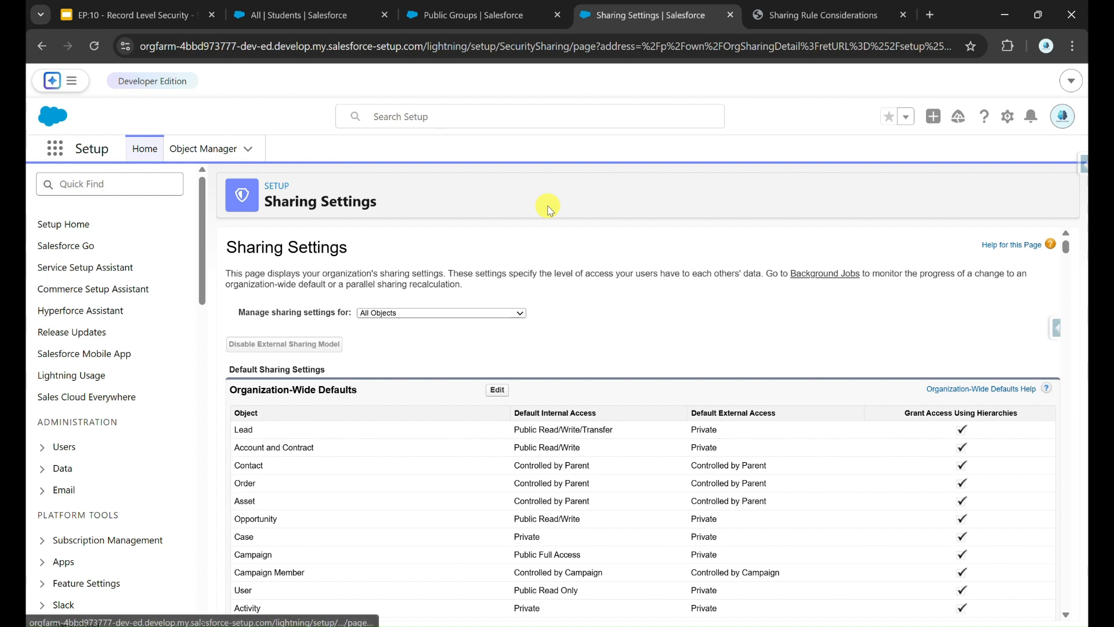
# - Find the saved criteria-based rule in the Student Sharing Rules section of the Sharing Settings page
pyautogui.hotkey('ctrl', 'f')
pyautogui.press('Return')
pyautogui.press('Return')
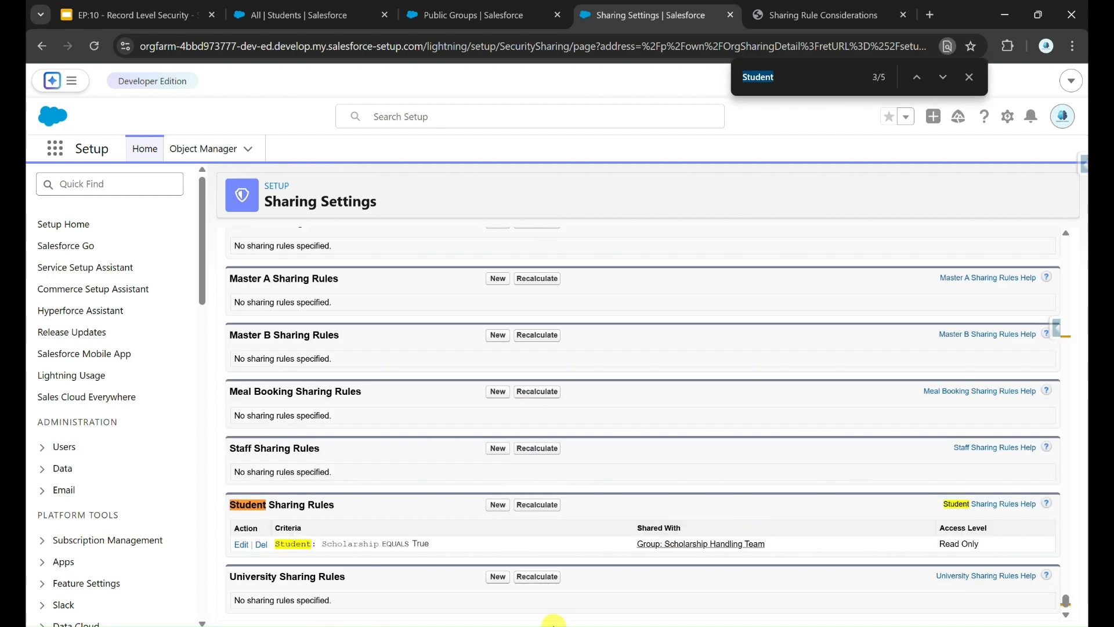
# - Switch to the other browser window, check which user is signed in, and examine the scholarship records in the All Students list
pyautogui.click(554, 626)
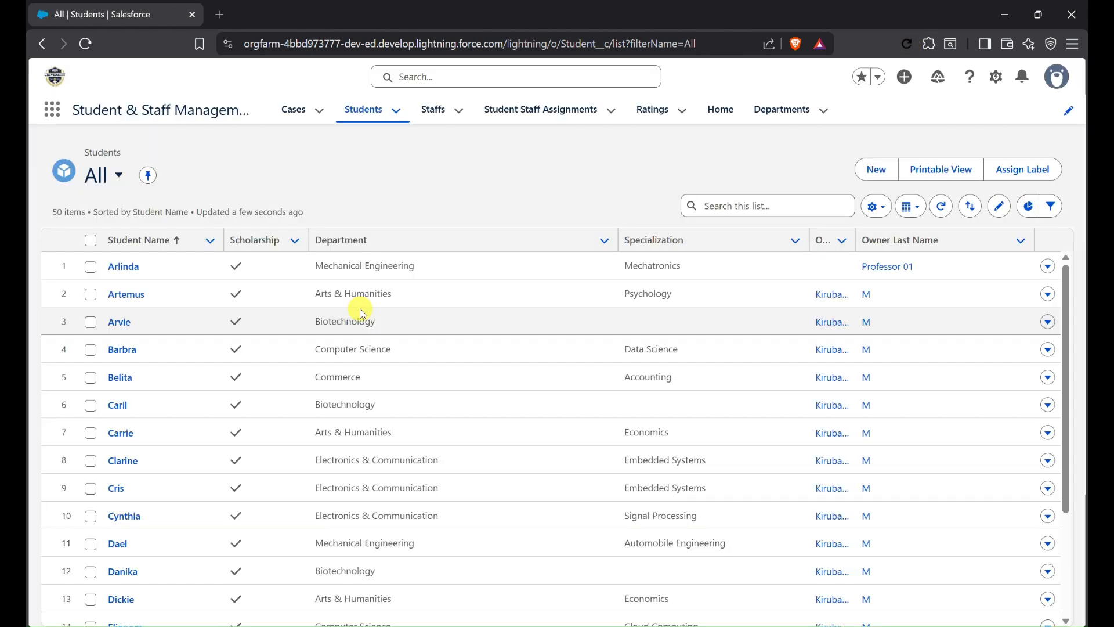
pyautogui.click(1053, 89)
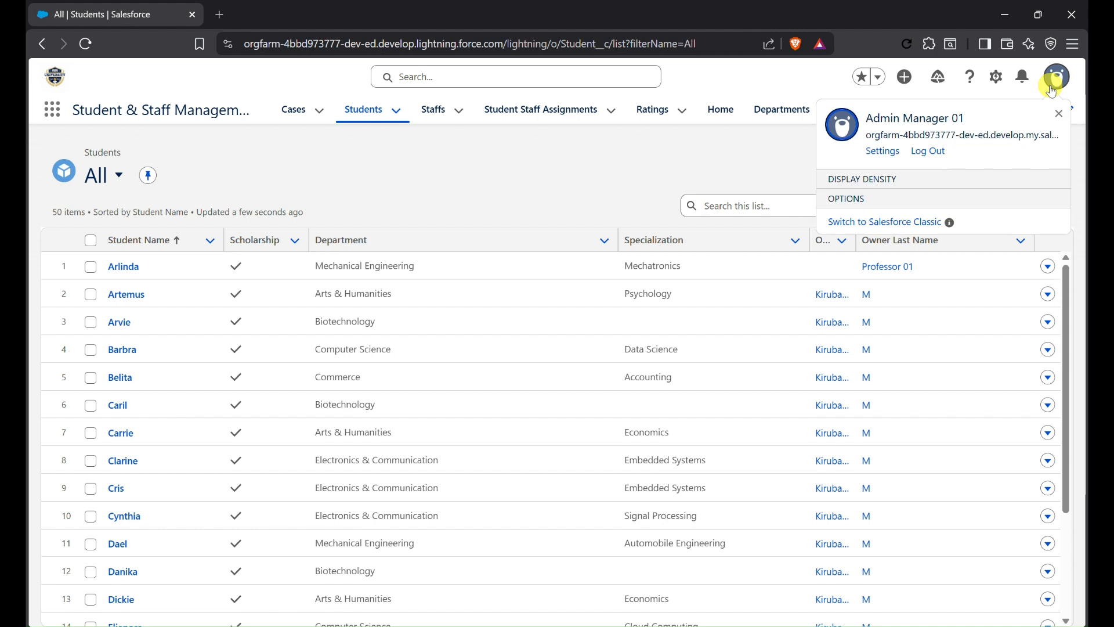
pyautogui.click(602, 166)
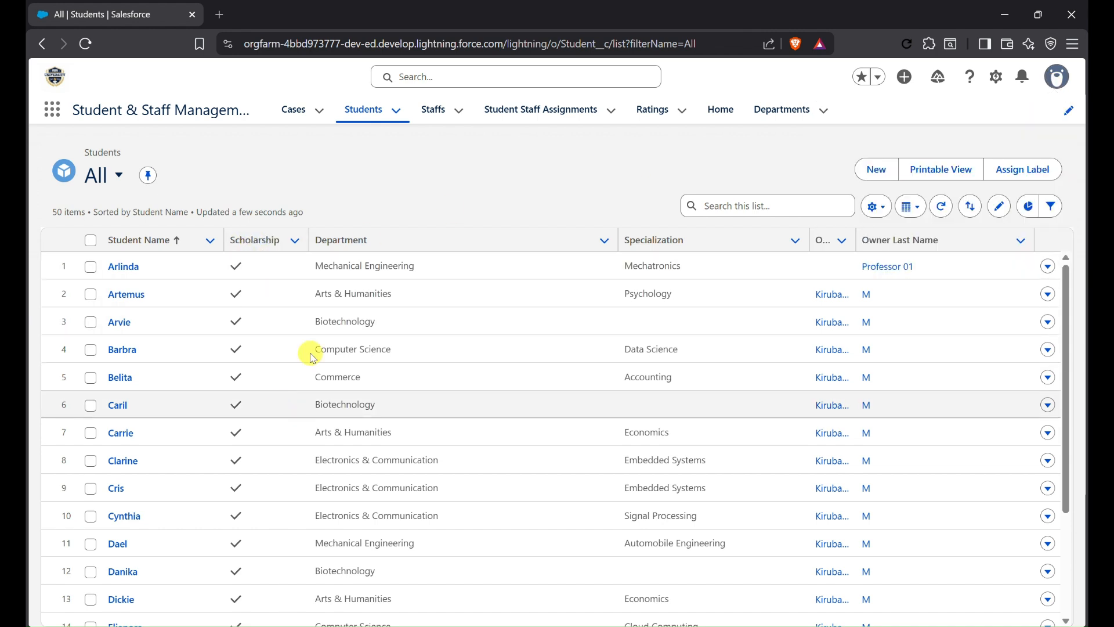
pyautogui.scroll(-15, 273, 462)
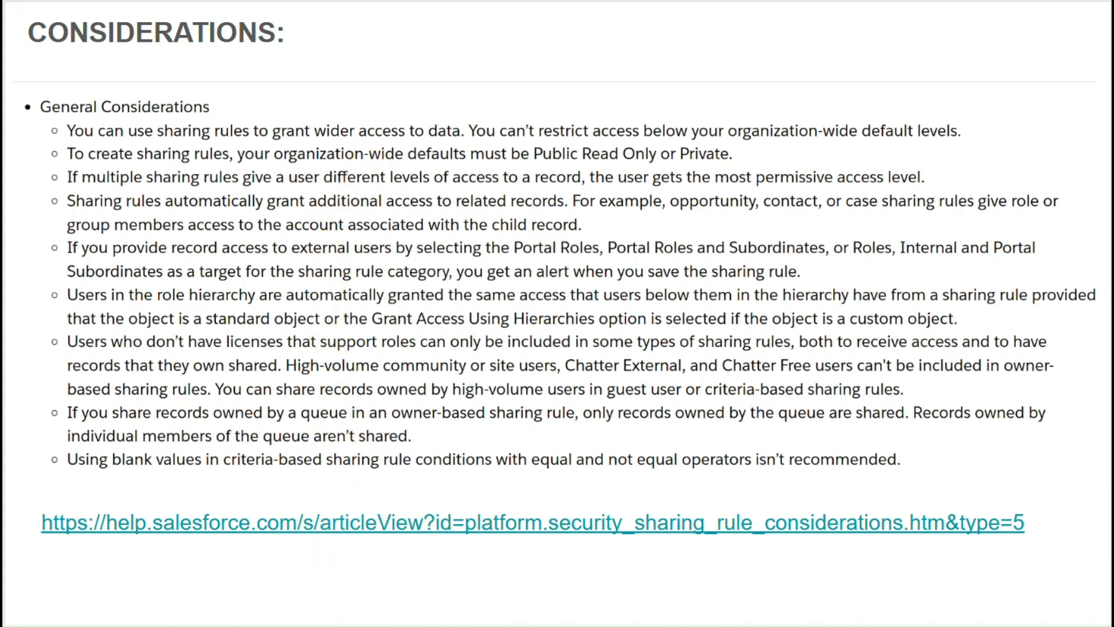
pyautogui.press('Down')
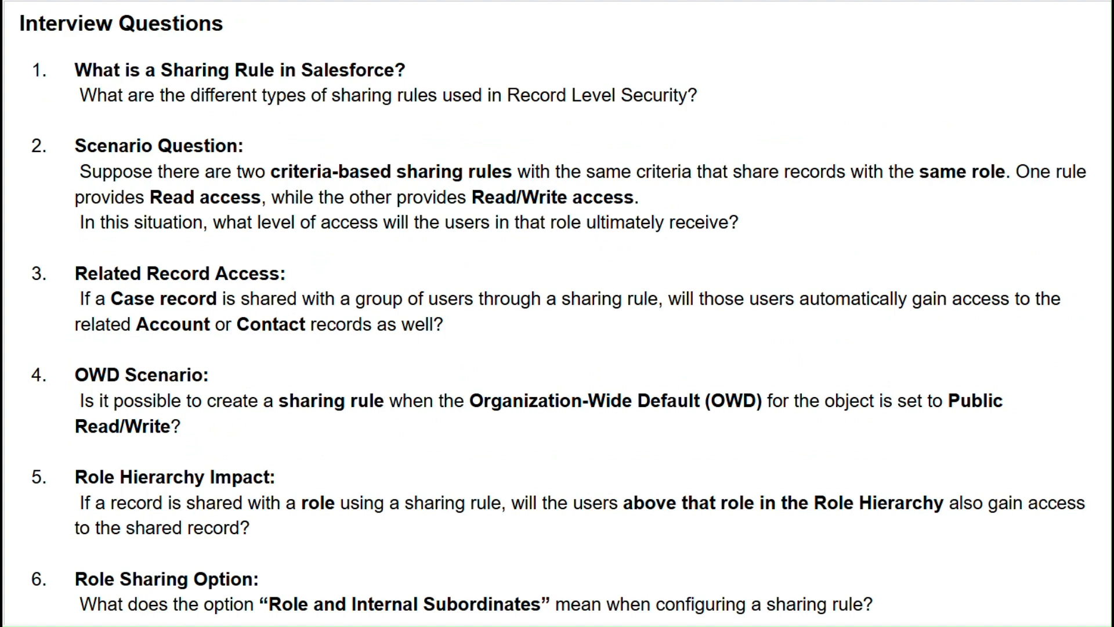